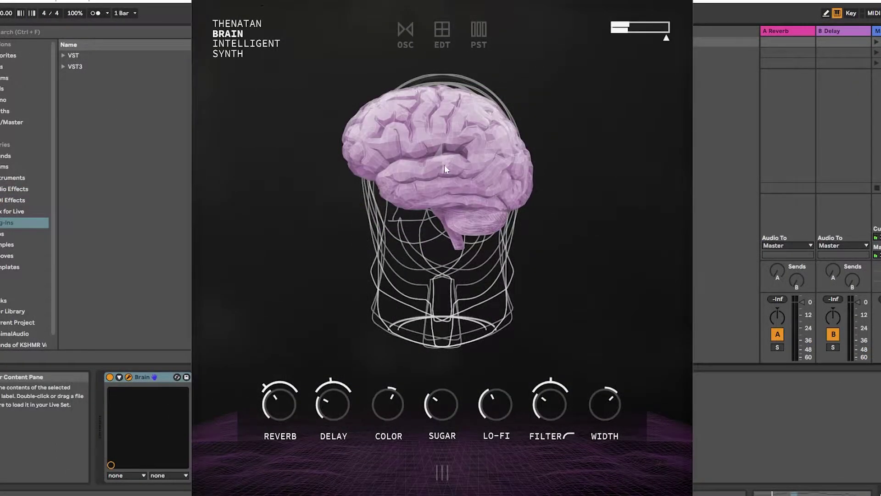
# - Generate two fresh random patches from the brain graphic
pyautogui.click(444, 165)
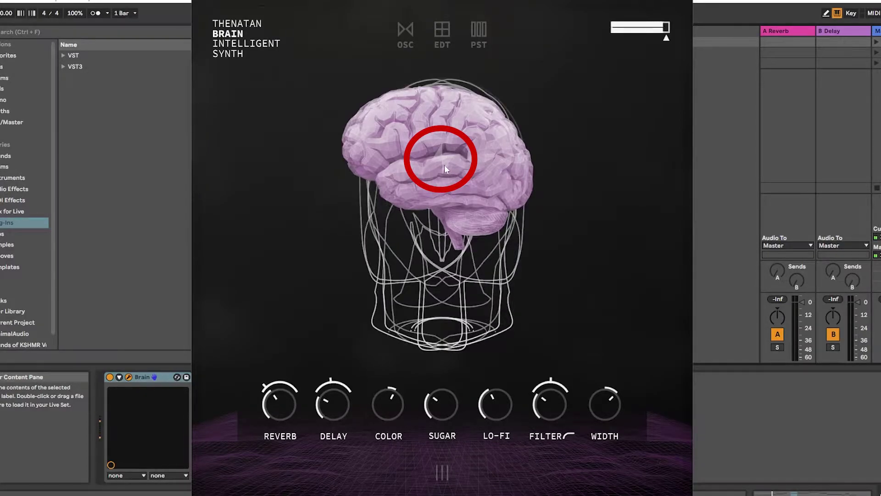
pyautogui.click(444, 169)
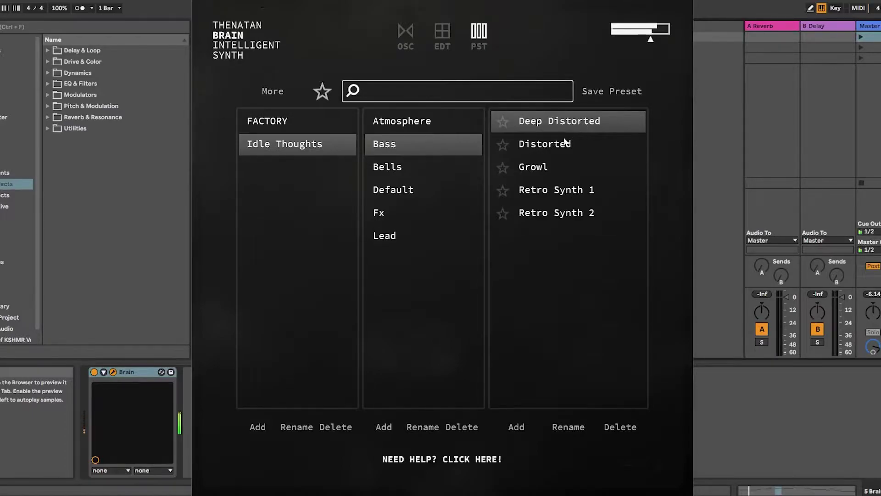
# - Audition the Growl and Retro Synth 1 bass presets, then the Fx presets Beep Boop through Water Drops
pyautogui.click(542, 172)
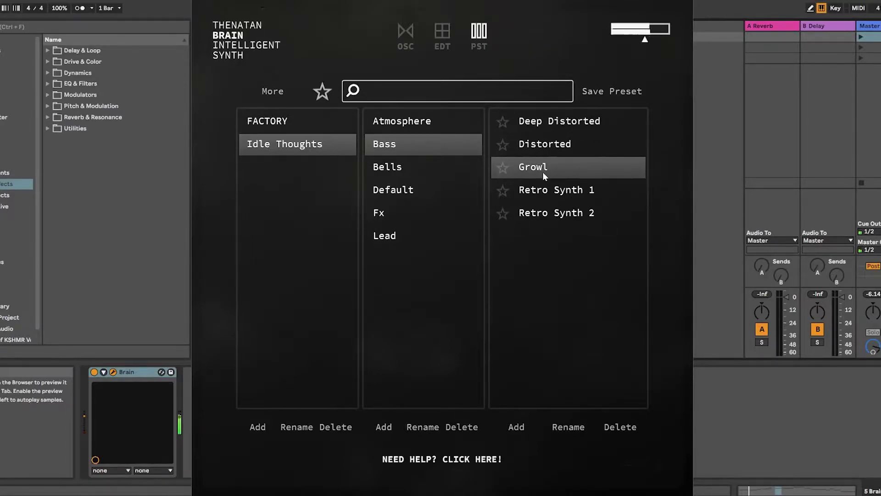
pyautogui.click(575, 190)
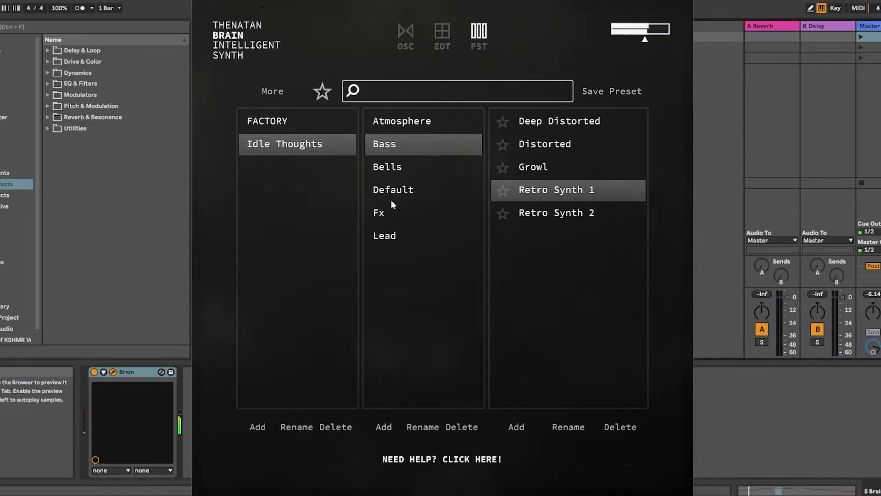
pyautogui.click(385, 208)
pyautogui.click(547, 129)
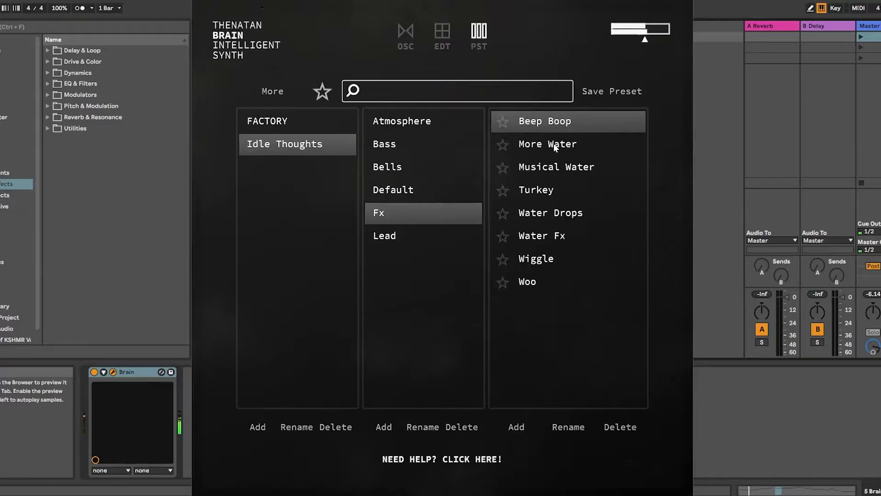
pyautogui.click(555, 147)
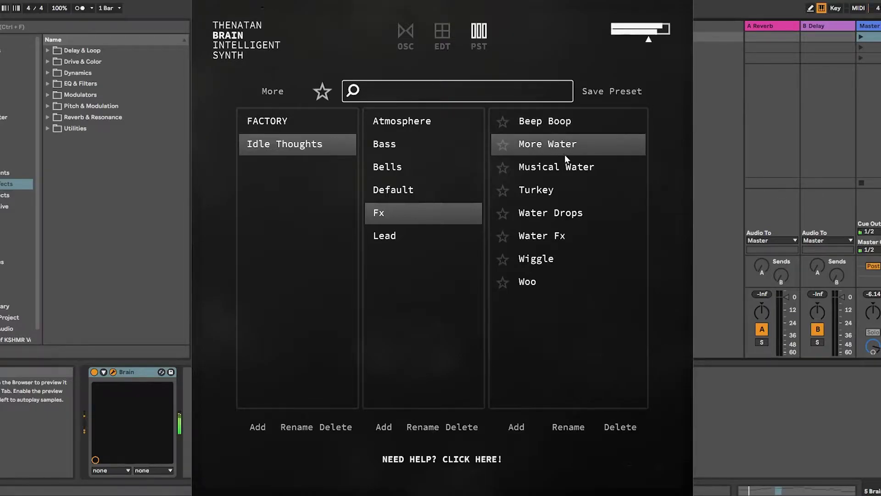
pyautogui.click(567, 168)
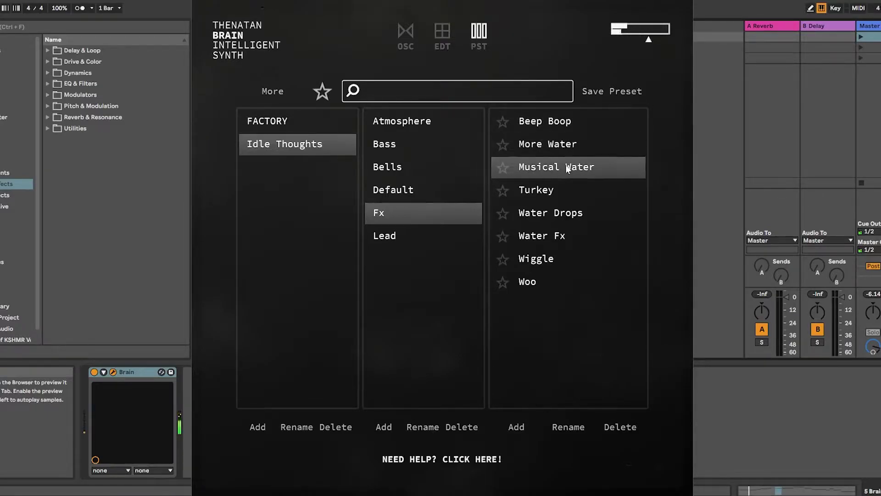
pyautogui.click(540, 194)
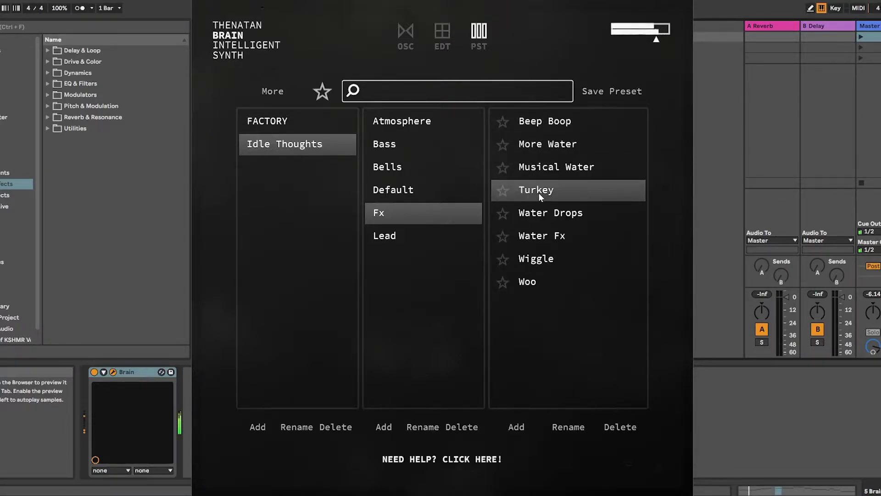
pyautogui.click(552, 213)
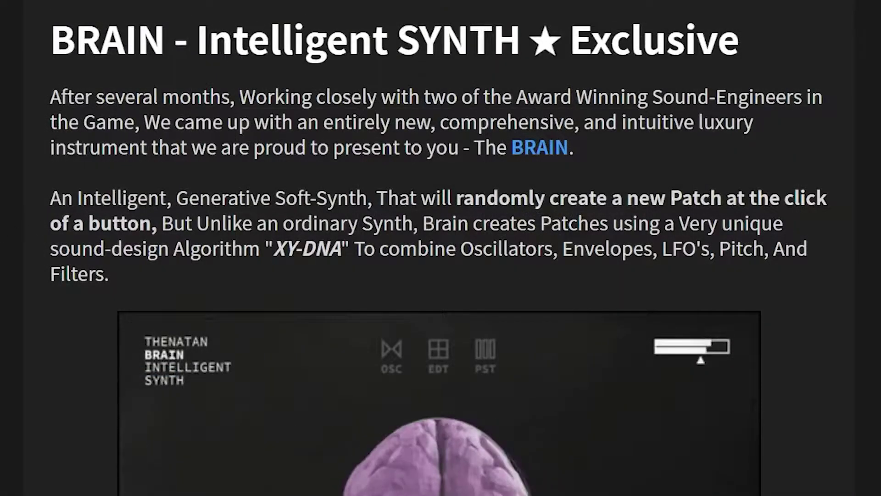
# - Select the sentence about the XY-DNA algorithm on the BRAIN product page
pyautogui.moveTo(49, 248); pyautogui.dragTo(349, 247)
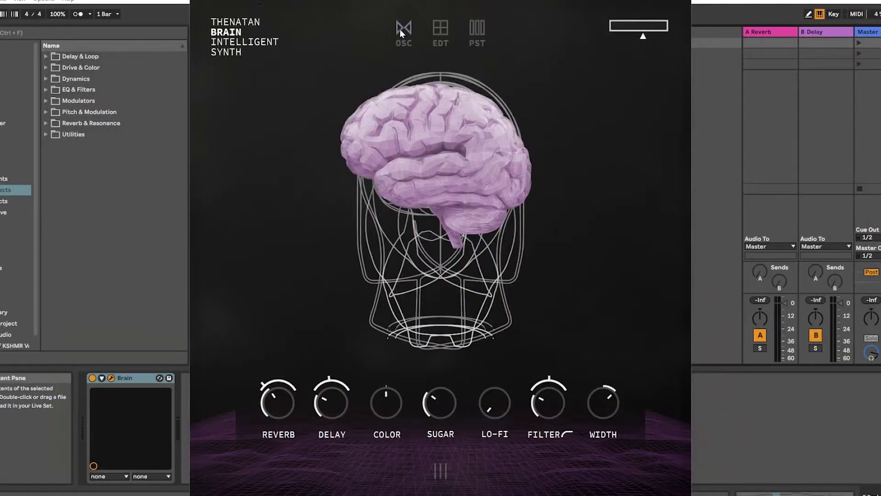
# - Show the EDT filter envelope and LFO page with the keyboard panel replacing the macro row
pyautogui.click(402, 28)
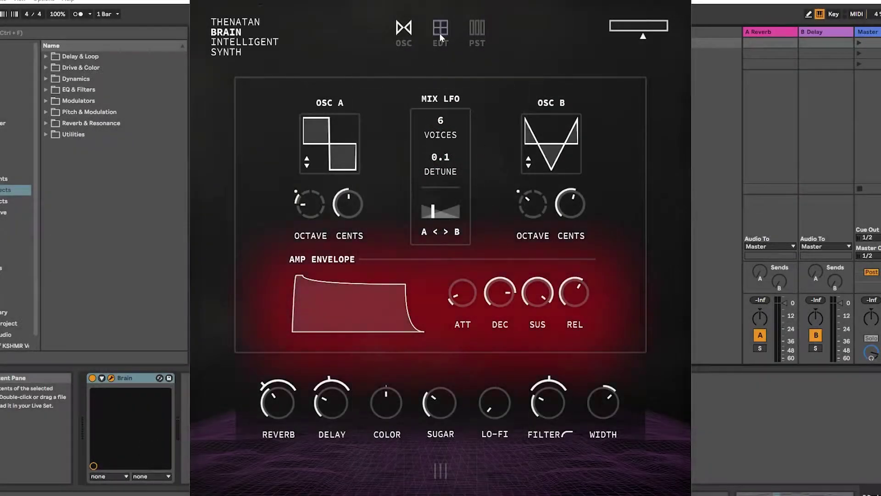
pyautogui.click(439, 33)
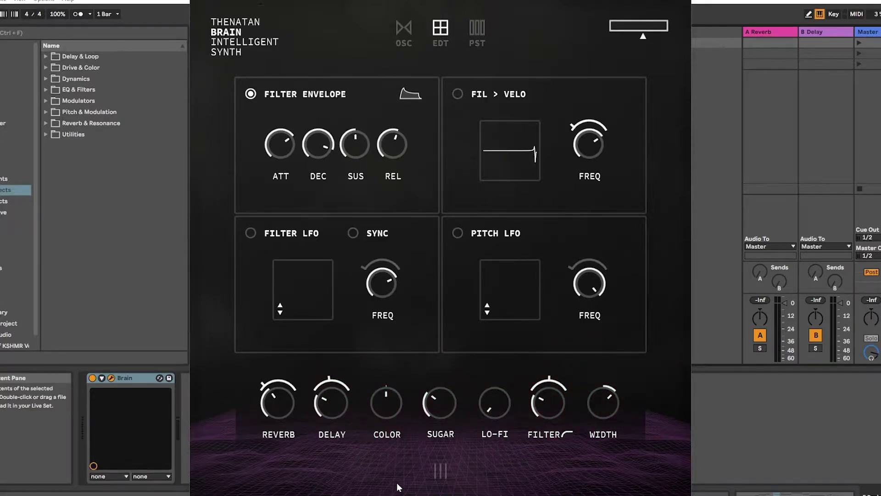
pyautogui.click(440, 470)
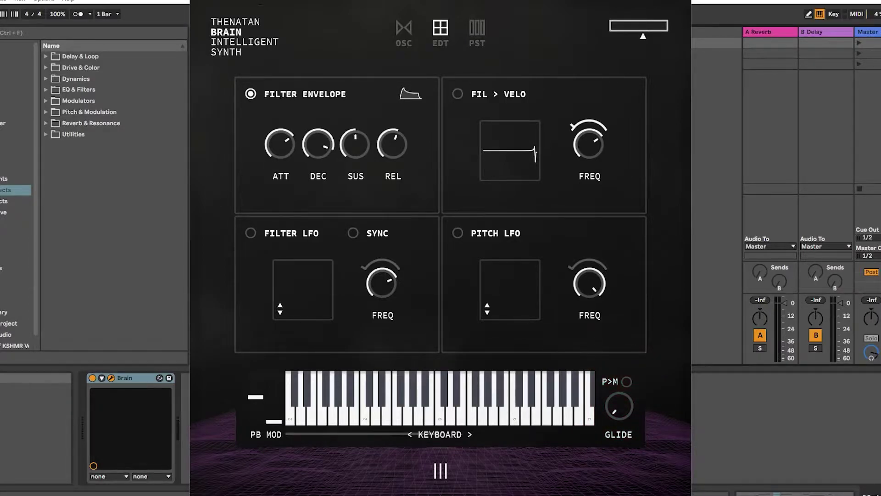
# - In the preset browser, switch between the FACTORY and Idle Thoughts banks, ending on Idle Thoughts
pyautogui.click(480, 36)
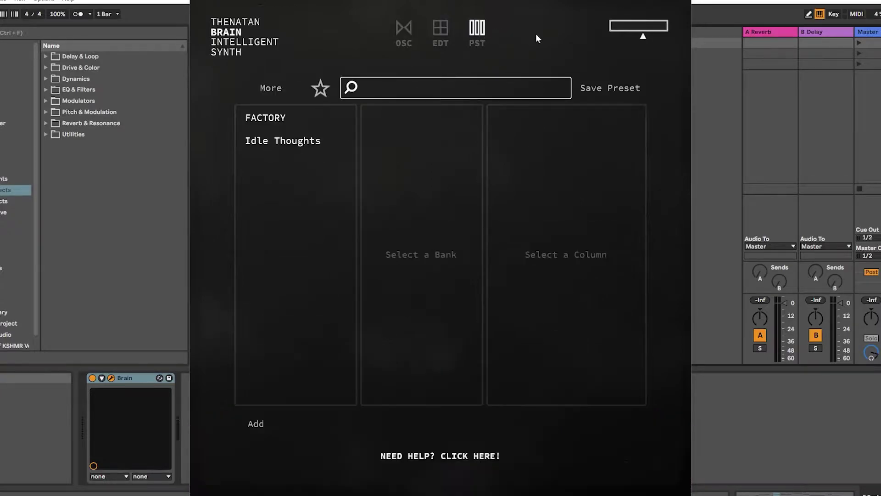
pyautogui.click(258, 121)
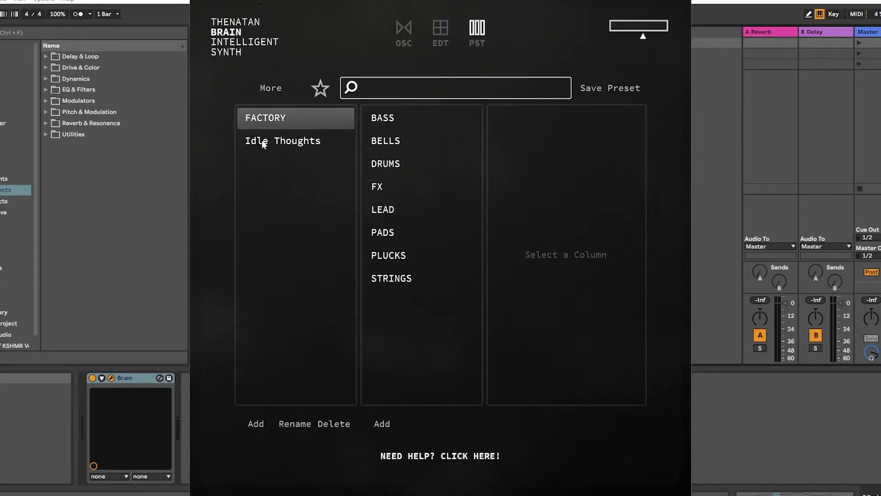
pyautogui.click(265, 143)
pyautogui.click(267, 120)
pyautogui.click(247, 119)
# - Reveal the preset folder on disk and select the five Idle Thoughts Bass preset files
pyautogui.click(270, 87)
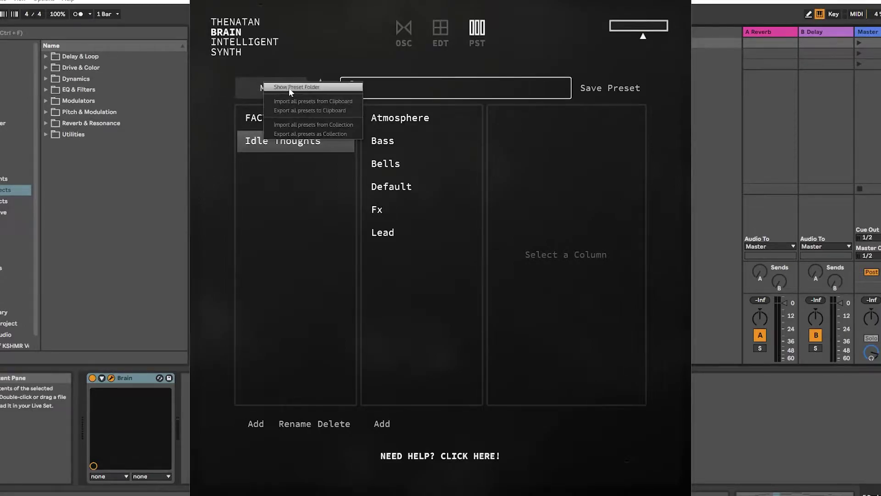
pyautogui.click(288, 87)
pyautogui.doubleClick(183, 157)
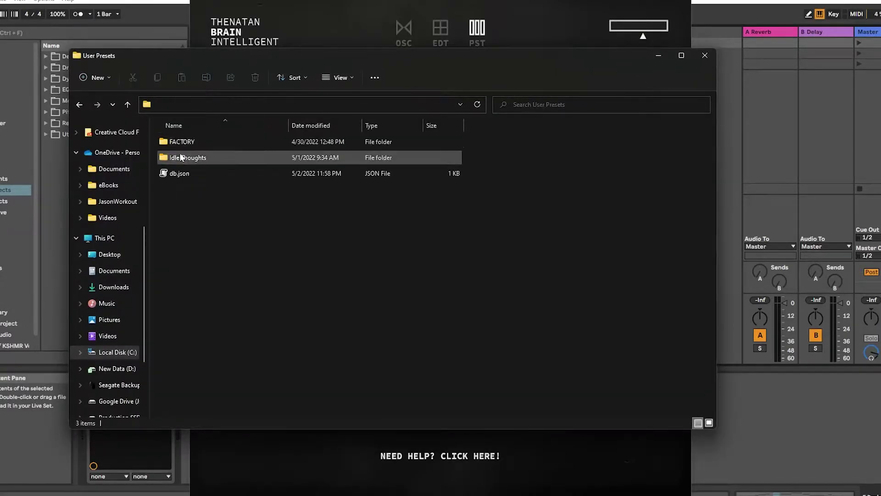
pyautogui.doubleClick(184, 157)
pyautogui.doubleClick(182, 157)
pyautogui.moveTo(266, 254); pyautogui.dragTo(172, 116)
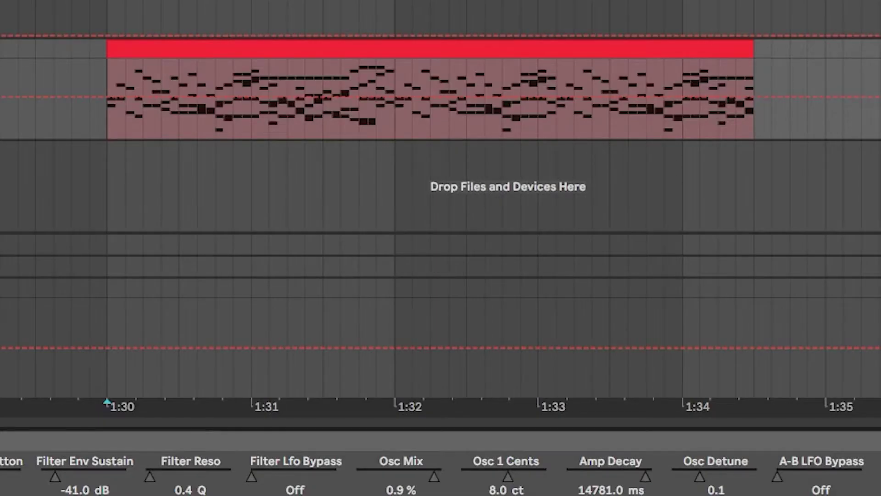
# - Start playback and draw a cents automation curve across the Brain MIDI clip
pyautogui.press('space')
pyautogui.moveTo(138, 94)
pyautogui.mouseDown()
pyautogui.moveTo(176, 82)
pyautogui.moveTo(271, 87)
pyautogui.moveTo(314, 116)
pyautogui.moveTo(392, 108)
pyautogui.moveTo(488, 66)
pyautogui.moveTo(601, 90)
pyautogui.moveTo(615, 110)
pyautogui.moveTo(691, 96)
pyautogui.moveTo(745, 66)
pyautogui.moveTo(775, 88)
pyautogui.moveTo(870, 84)
pyautogui.mouseUp()
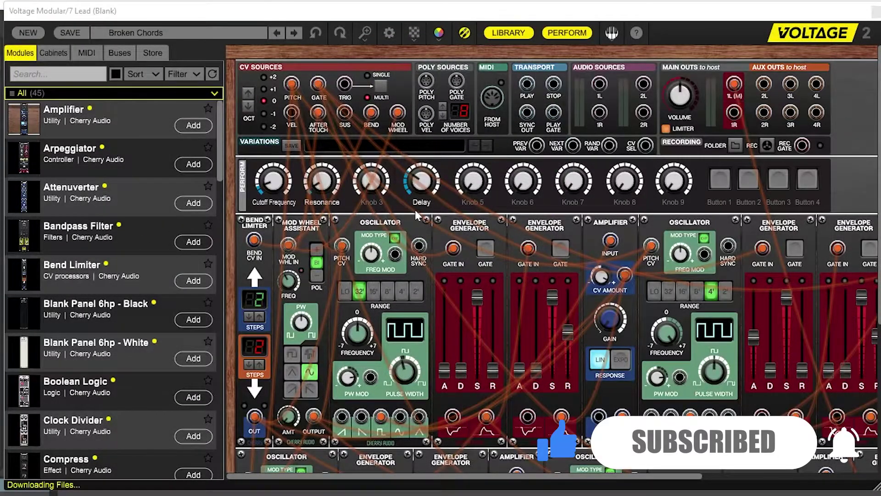
# - Lower both envelopes' sustain and set the second envelope's attack to 377.1 ms
pyautogui.scroll(-5, 416, 215)
pyautogui.scroll(5, 481, 297)
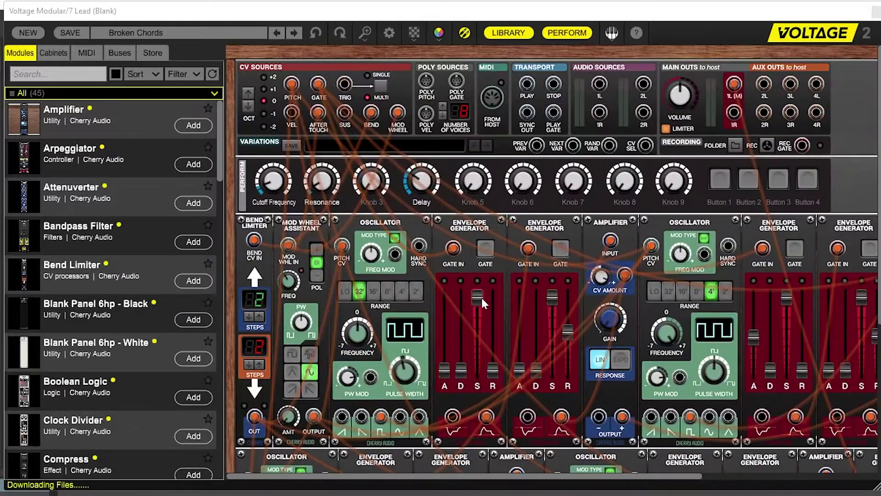
pyautogui.moveTo(480, 298); pyautogui.dragTo(480, 329)
pyautogui.moveTo(519, 367); pyautogui.dragTo(522, 343)
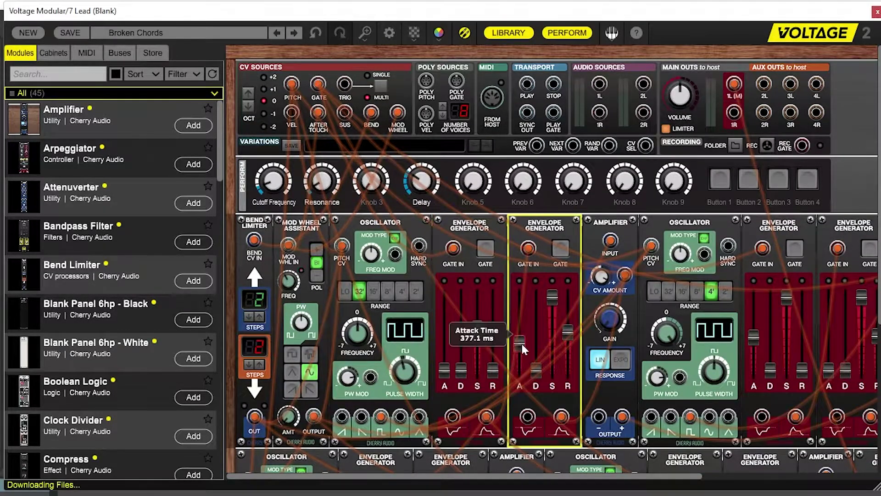
pyautogui.moveTo(550, 301); pyautogui.dragTo(549, 321)
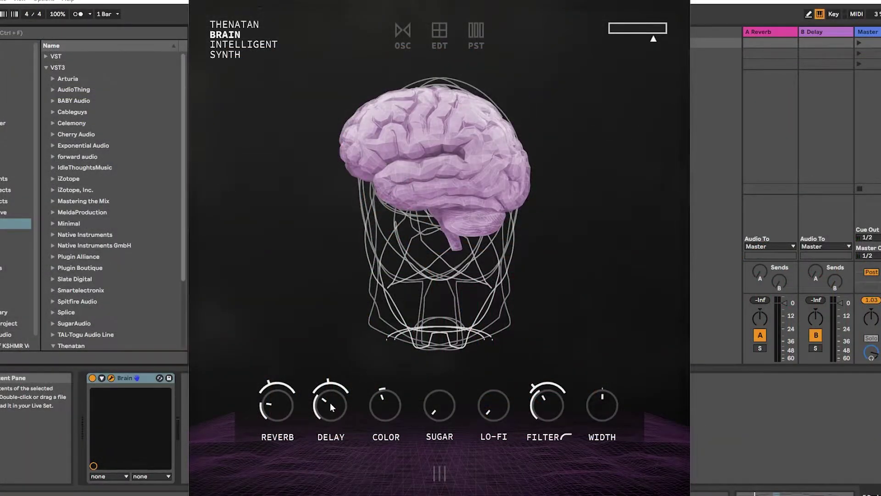
# - Turn the delay down near minimum and the reverb down to 3%
pyautogui.moveTo(330, 403); pyautogui.dragTo(337, 455)
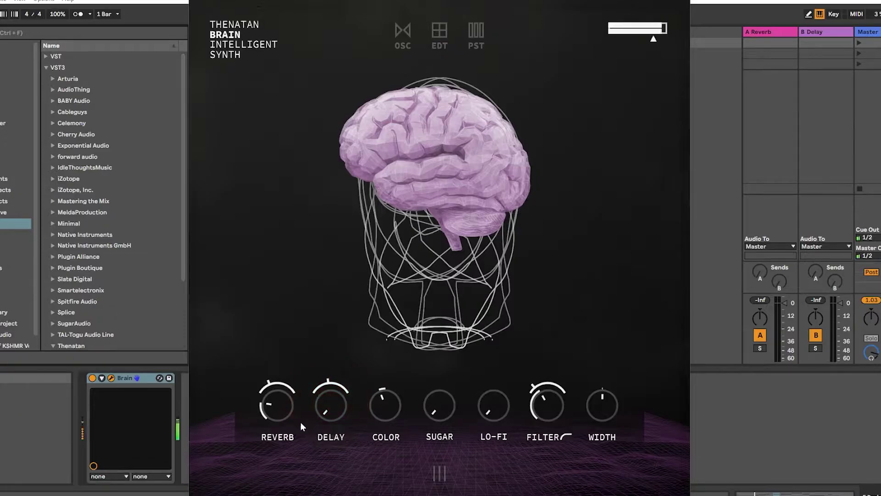
pyautogui.moveTo(269, 404); pyautogui.dragTo(293, 475)
pyautogui.click(437, 37)
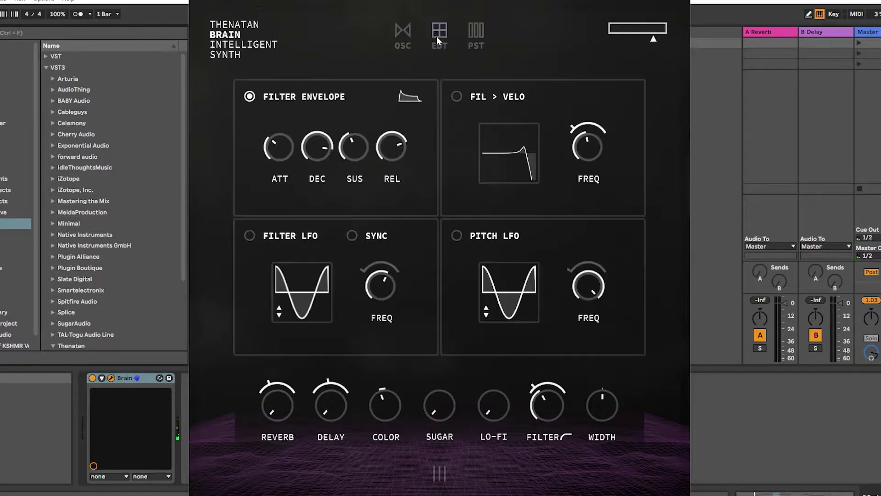
pyautogui.click(404, 32)
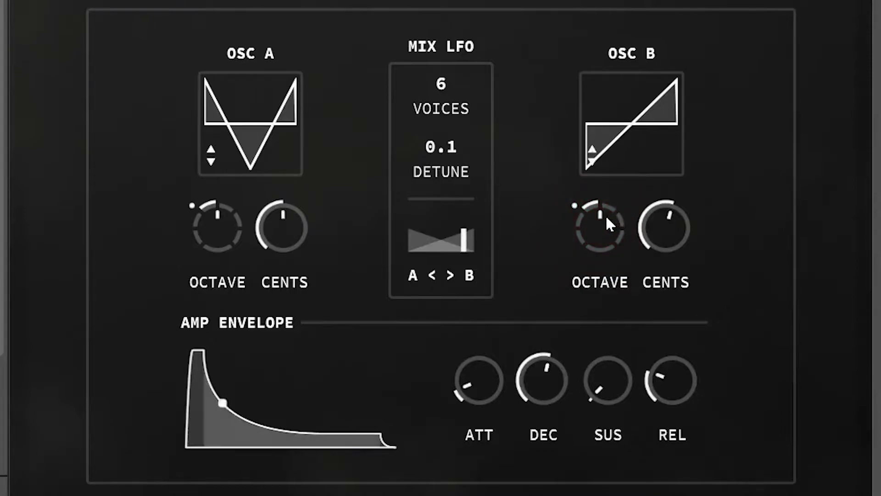
# - Try OSC B octave settings back to 0, then reset its fine tune to 0 and raise it to 6 cents
pyautogui.moveTo(607, 218); pyautogui.dragTo(611, 172)
pyautogui.moveTo(613, 219); pyautogui.dragTo(635, 426)
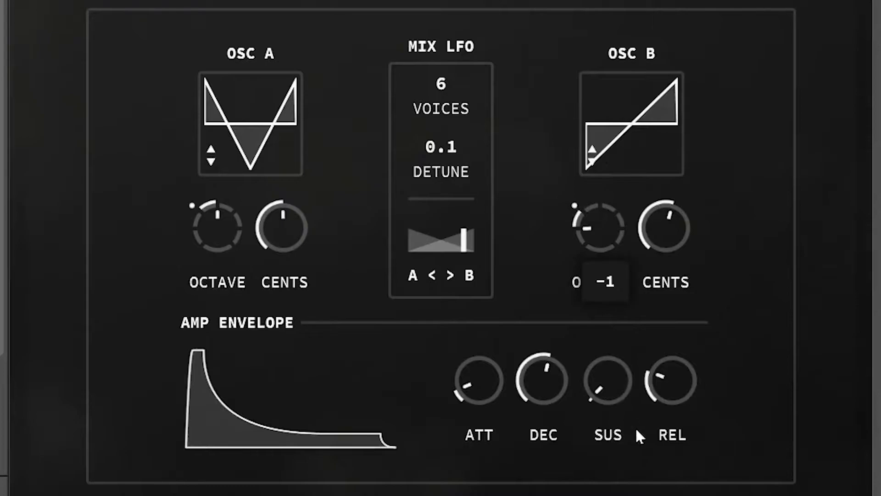
pyautogui.moveTo(617, 225); pyautogui.dragTo(592, 114)
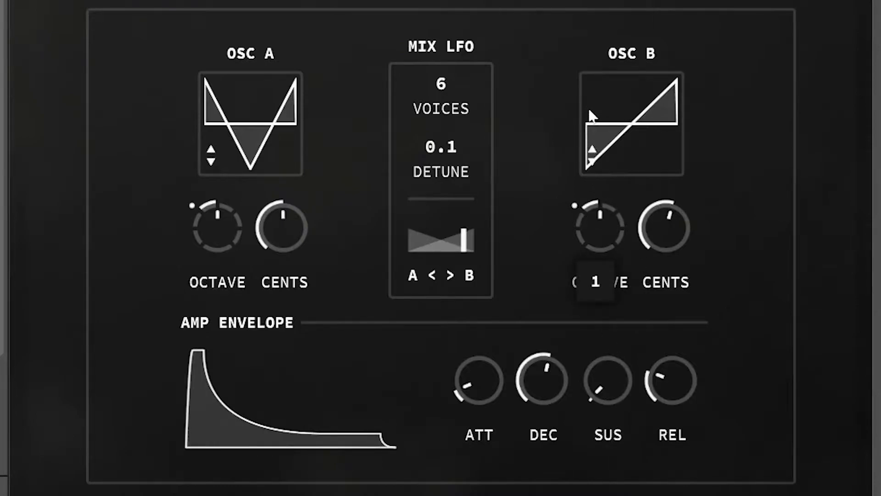
pyautogui.click(677, 225)
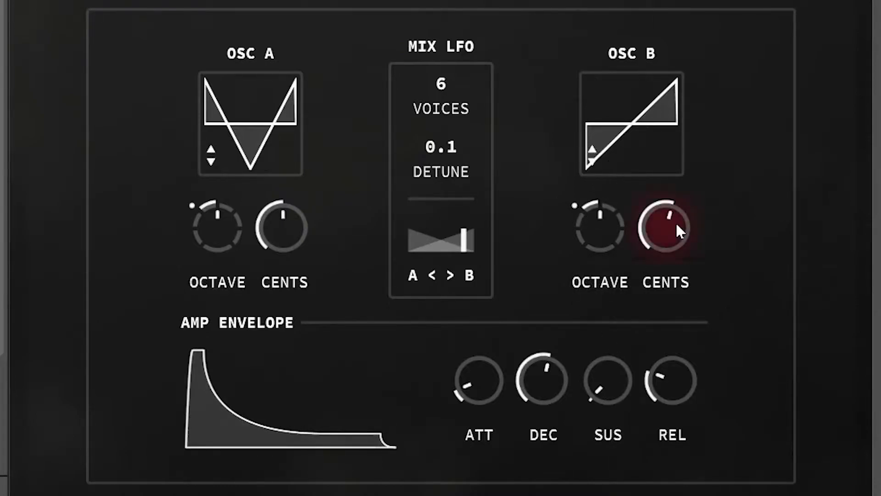
pyautogui.doubleClick(676, 225)
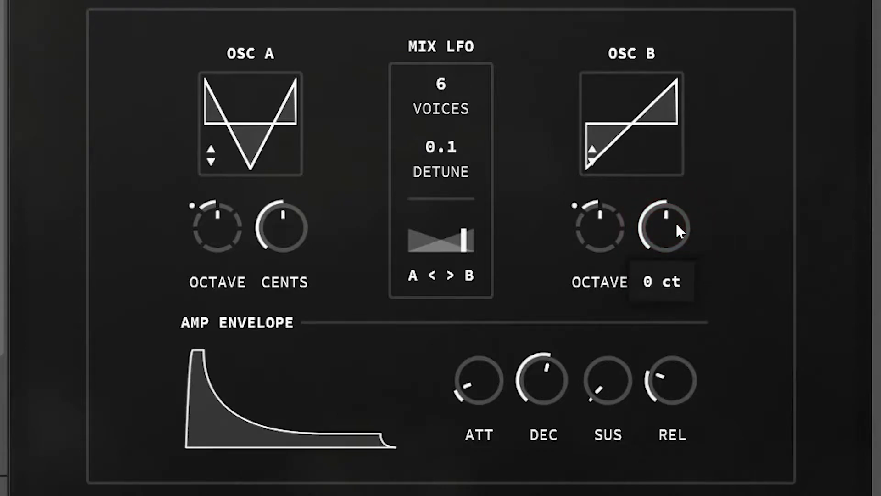
pyautogui.moveTo(677, 224); pyautogui.dragTo(764, 291)
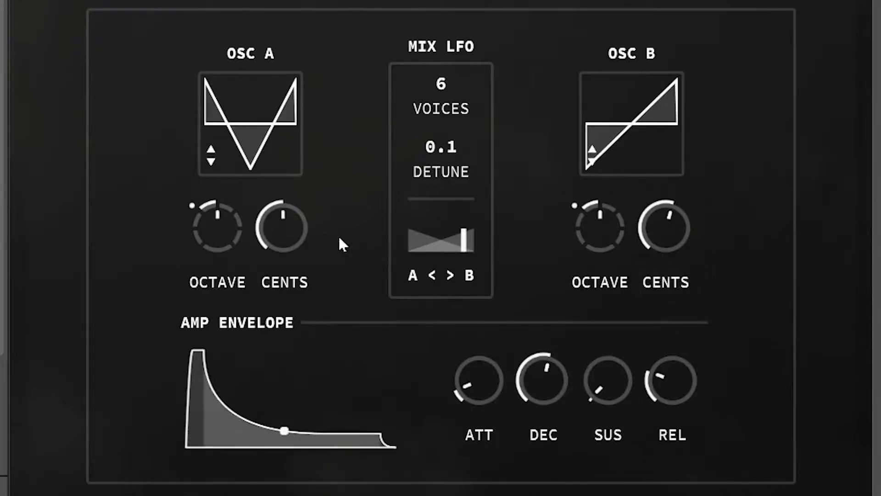
# - Raise OSC A octave to 4, sweep the A/B mix, and try detune from 0 to about 3.79
pyautogui.moveTo(205, 237); pyautogui.dragTo(238, 285)
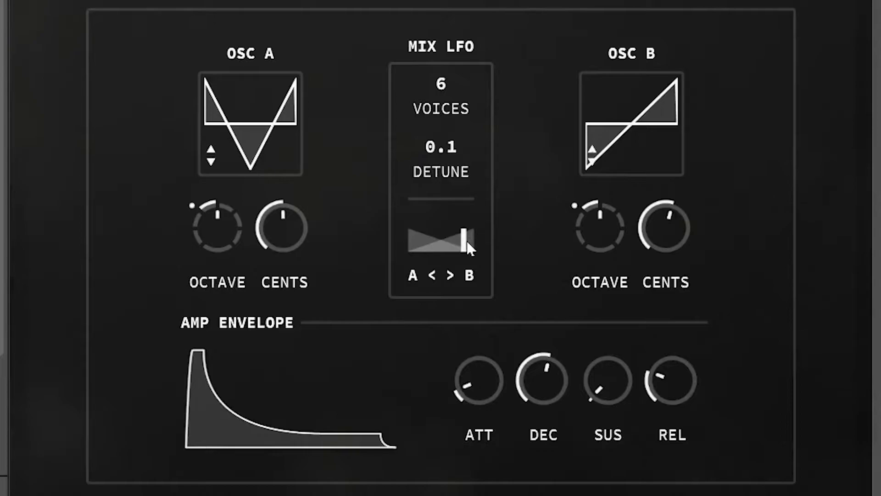
pyautogui.moveTo(467, 241)
pyautogui.mouseDown()
pyautogui.moveTo(330, 248)
pyautogui.moveTo(79, 204)
pyautogui.moveTo(472, 224)
pyautogui.mouseUp()
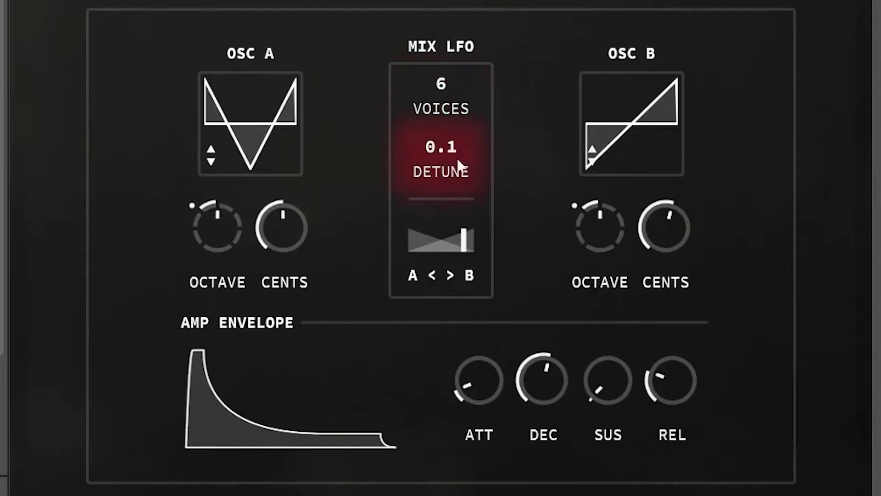
pyautogui.moveTo(458, 165); pyautogui.dragTo(412, 399)
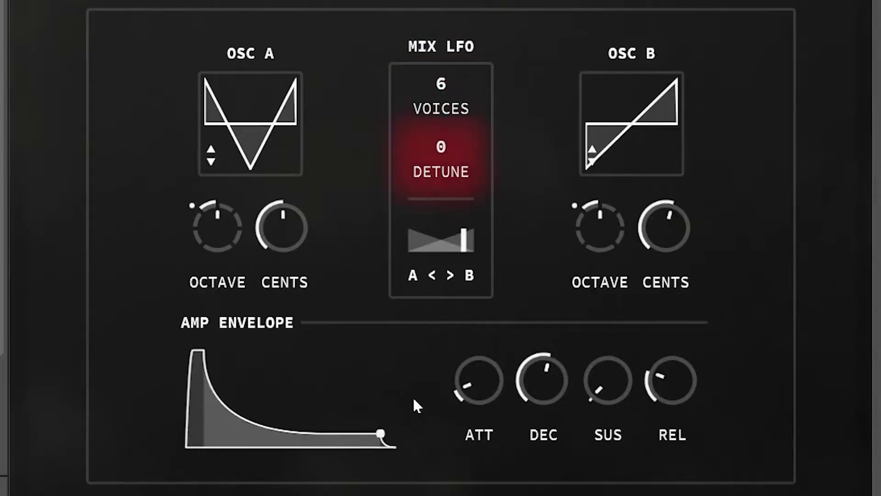
pyautogui.moveTo(446, 150); pyautogui.dragTo(514, 112)
# - Settle detune at 0.1 with 6 voices and make the amp attack instant at 0 ms
pyautogui.moveTo(445, 75); pyautogui.dragTo(509, 110)
pyautogui.moveTo(457, 140); pyautogui.dragTo(489, 133)
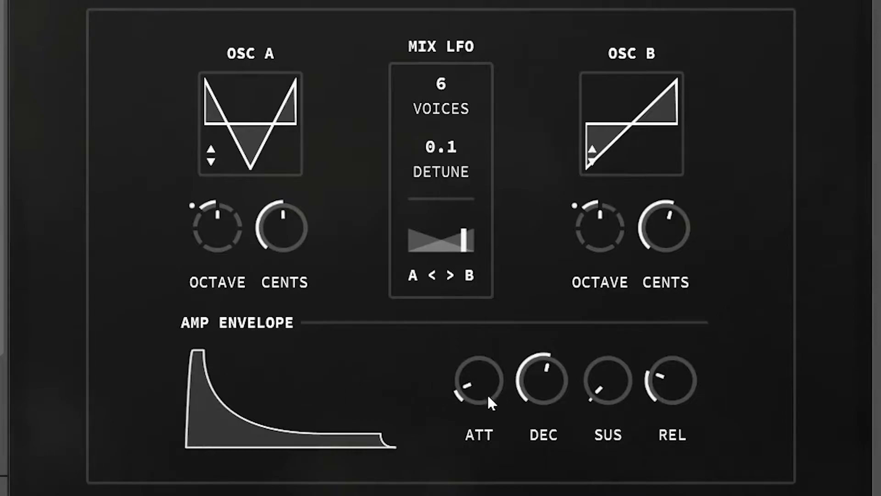
pyautogui.moveTo(478, 382); pyautogui.dragTo(489, 452)
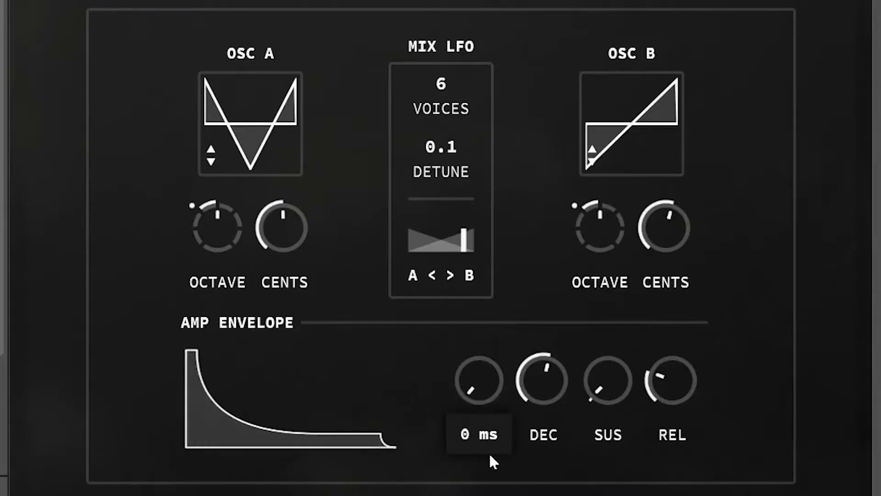
pyautogui.moveTo(467, 389); pyautogui.dragTo(458, 359)
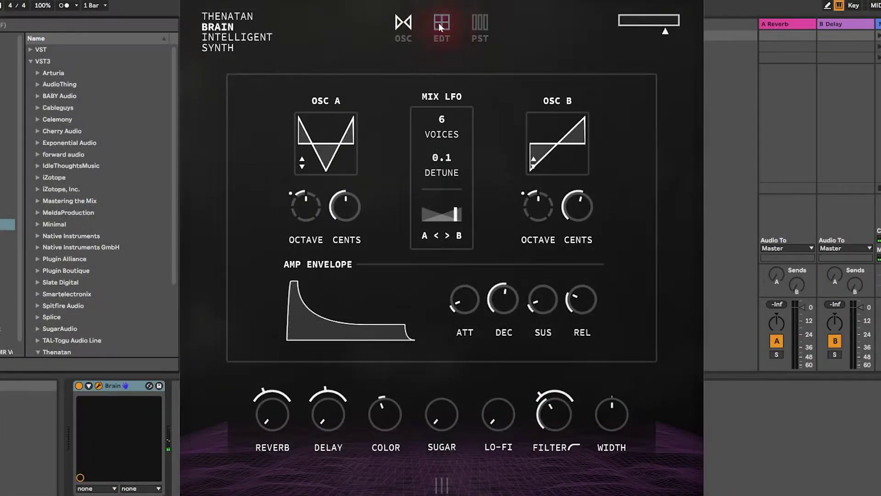
# - Enable the filter envelope and settle the resonance near 1.05 Q after trying 6.6 and 0.55
pyautogui.click(438, 22)
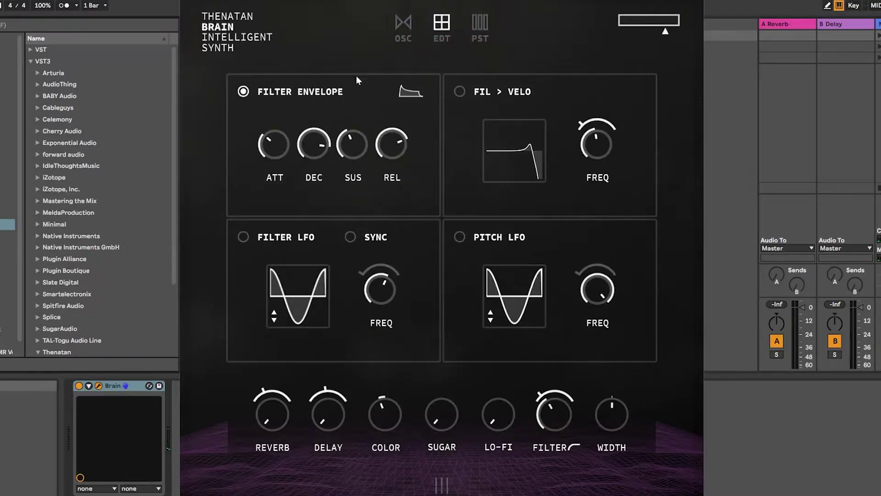
pyautogui.click(243, 93)
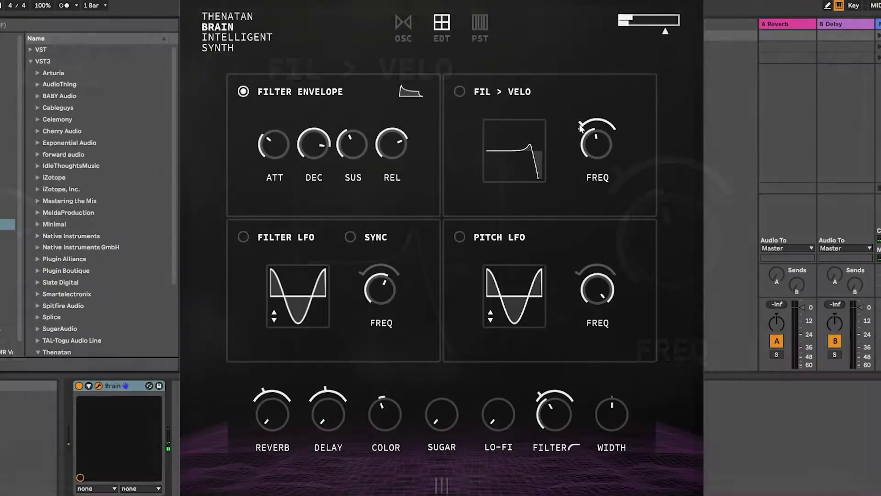
pyautogui.moveTo(579, 128); pyautogui.dragTo(696, 100)
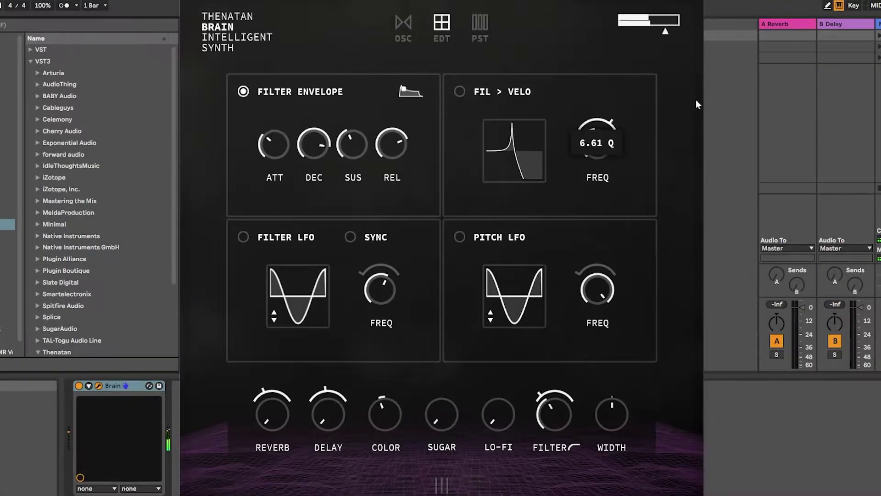
pyautogui.moveTo(651, 116); pyautogui.dragTo(571, 147)
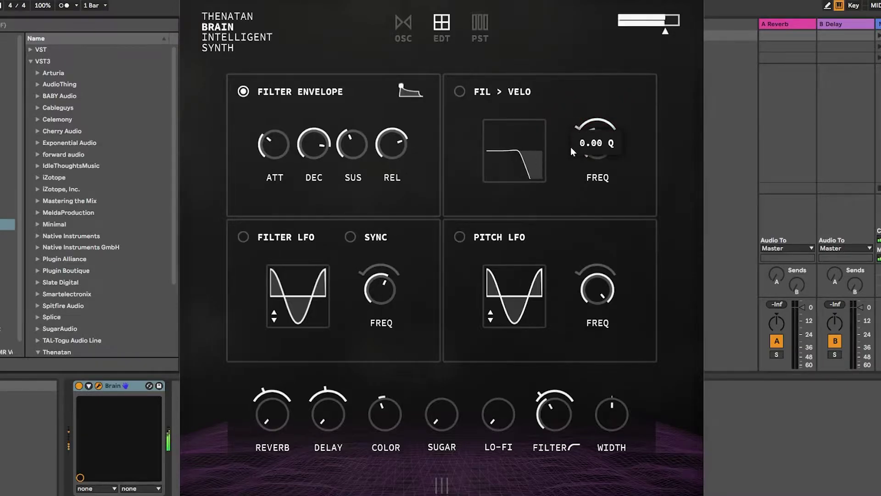
pyautogui.moveTo(583, 109); pyautogui.dragTo(582, 107)
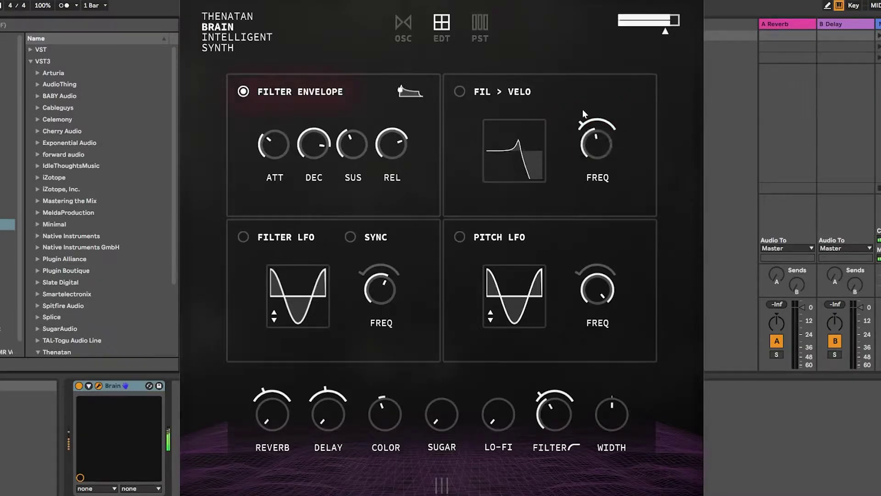
# - Set the filter envelope attack to about 99 ms and switch on the pitch LFO
pyautogui.click(243, 92)
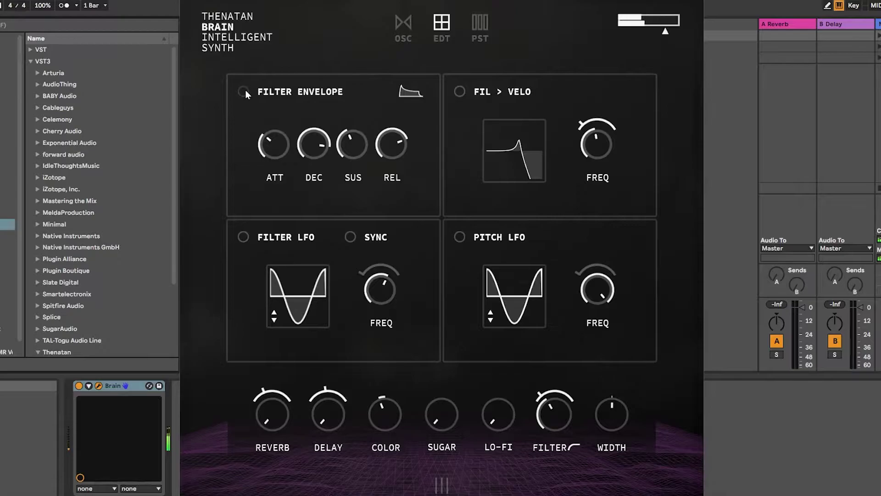
pyautogui.click(244, 92)
pyautogui.moveTo(276, 139); pyautogui.dragTo(309, 230)
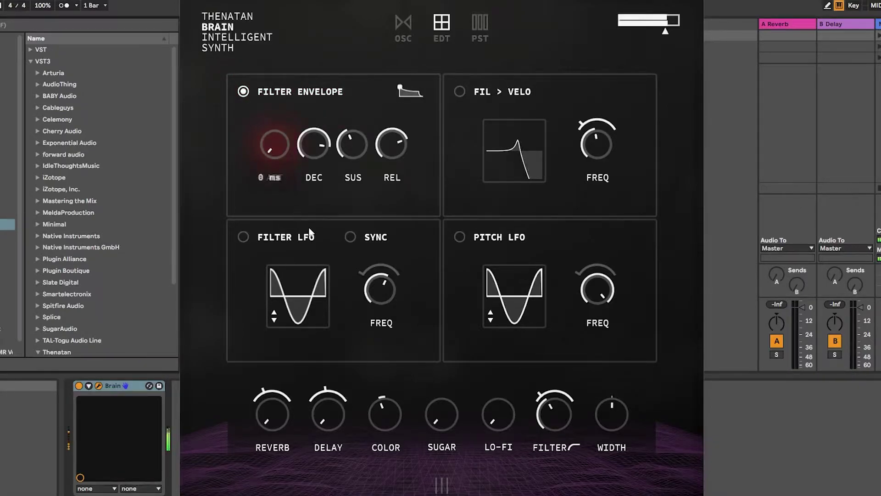
pyautogui.moveTo(266, 150); pyautogui.dragTo(286, 123)
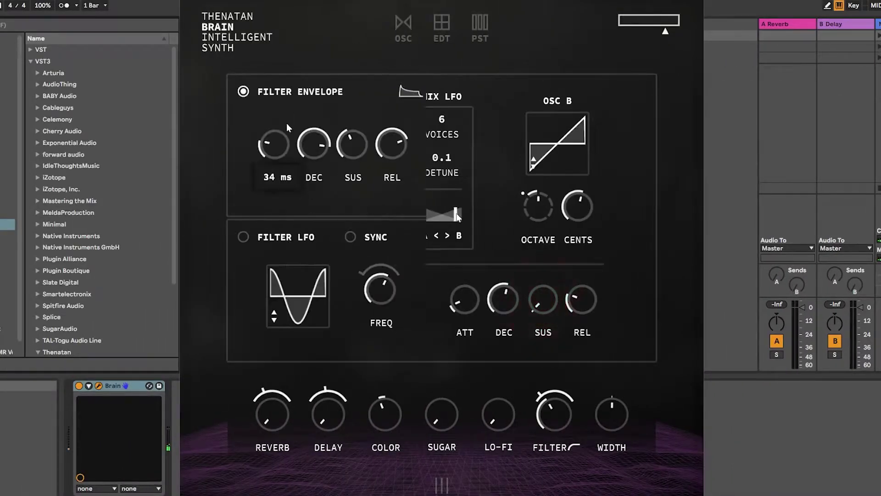
pyautogui.click(400, 89)
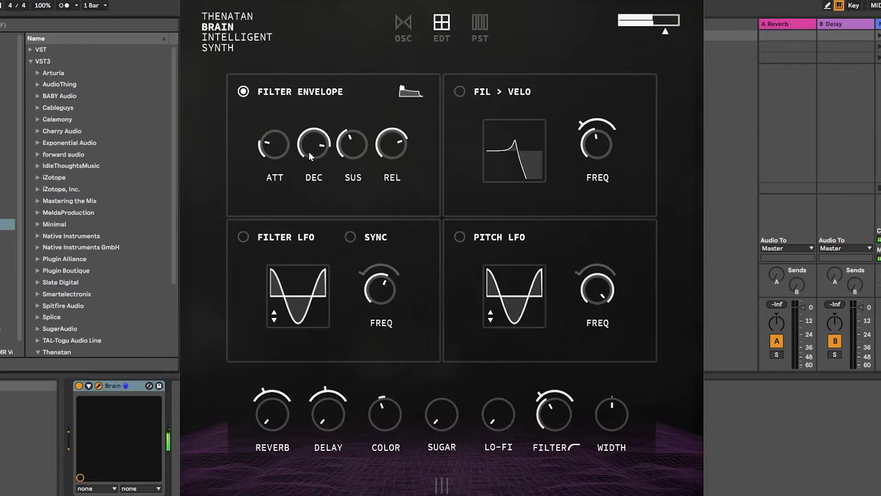
pyautogui.moveTo(274, 145); pyautogui.dragTo(275, 133)
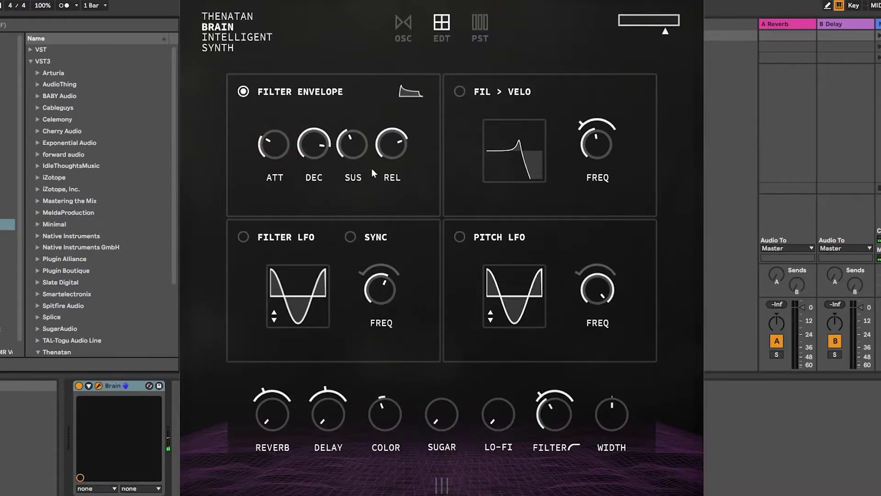
pyautogui.click(461, 237)
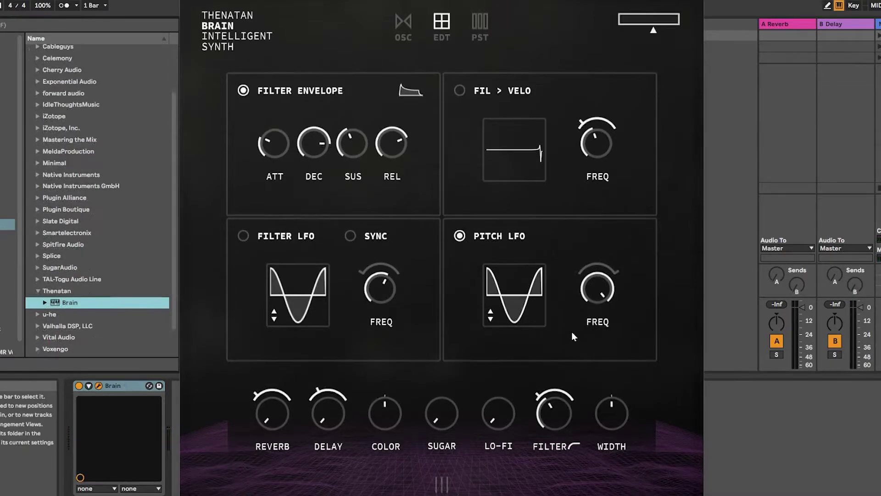
# - Try pitch LFO rates up to 40 Hz, settle at 3.5 Hz, then sweep the mod wheel up and down
pyautogui.moveTo(594, 285); pyautogui.dragTo(641, 338)
pyautogui.moveTo(597, 288); pyautogui.dragTo(659, 326)
pyautogui.click(442, 488)
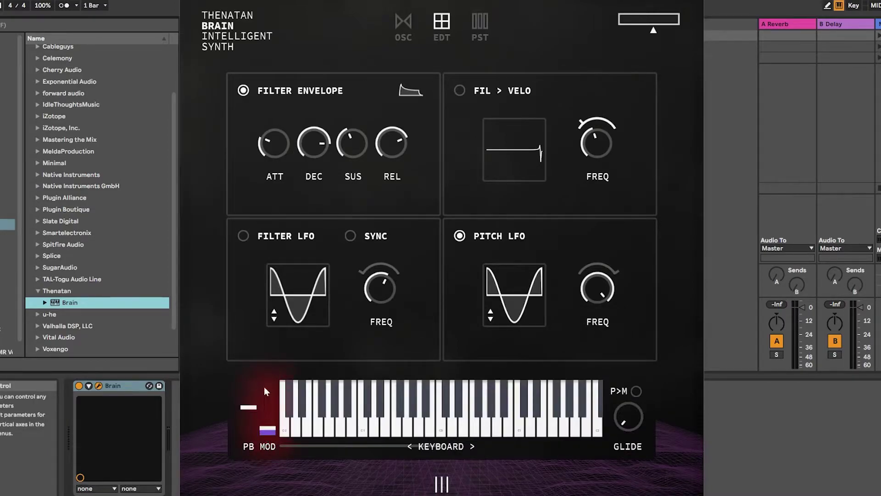
pyautogui.moveTo(264, 391); pyautogui.dragTo(282, 453)
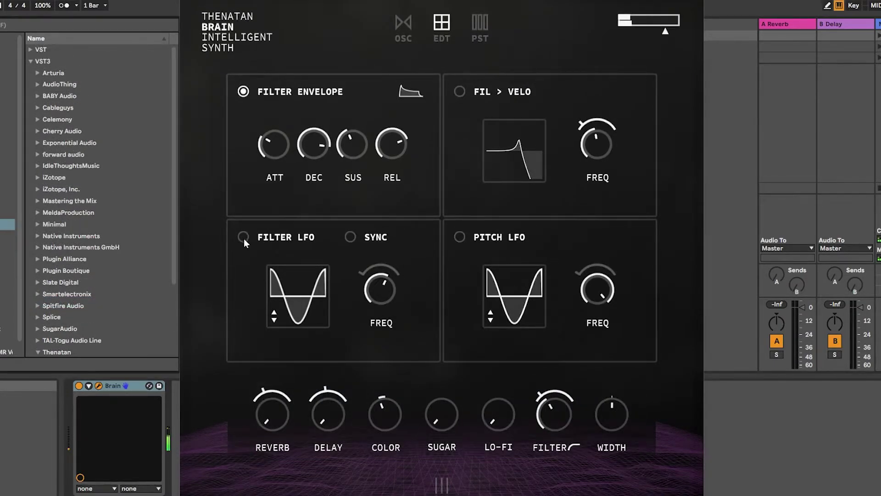
# - Enable the filter LFO and raise the amp envelope sustain near maximum
pyautogui.click(244, 237)
pyautogui.click(279, 324)
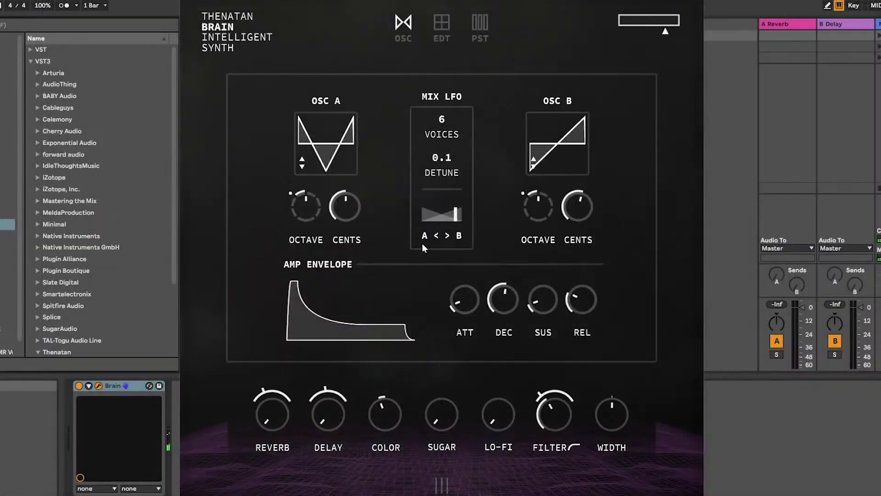
pyautogui.moveTo(539, 306); pyautogui.dragTo(559, 159)
pyautogui.click(441, 23)
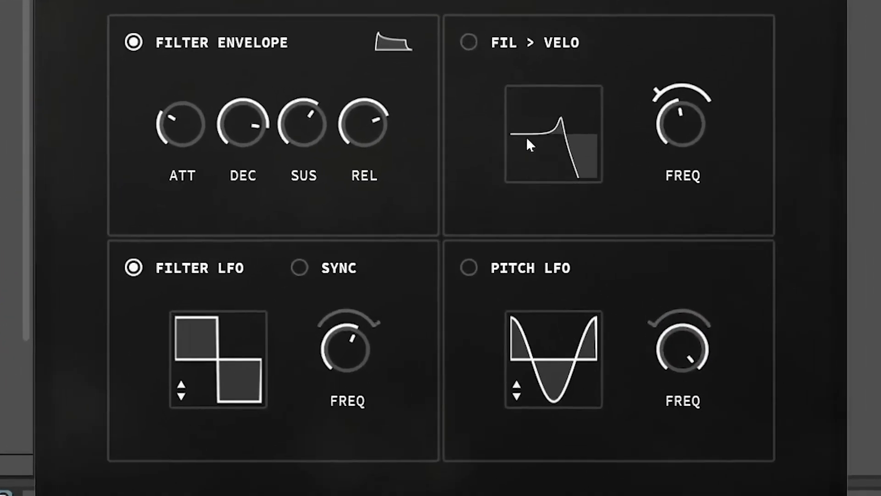
# - Try saw and random-step shapes on the filter LFO, settling on sine
pyautogui.click(183, 391)
pyautogui.click(200, 446)
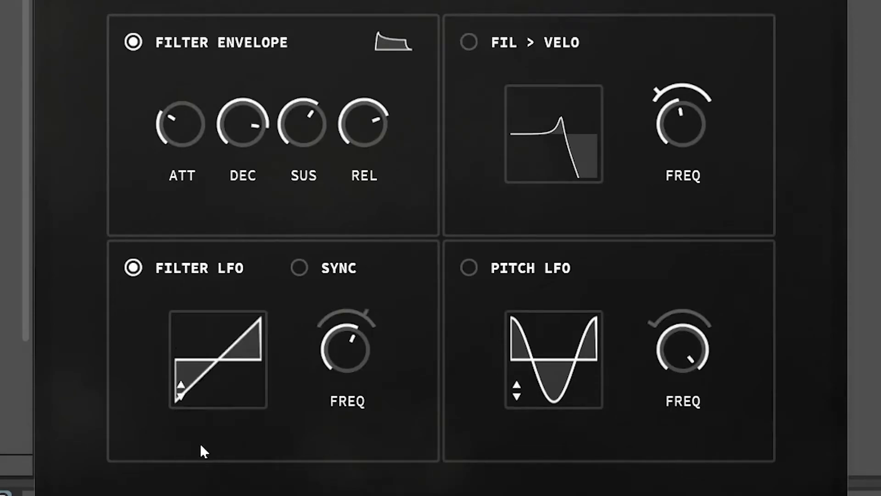
pyautogui.click(178, 395)
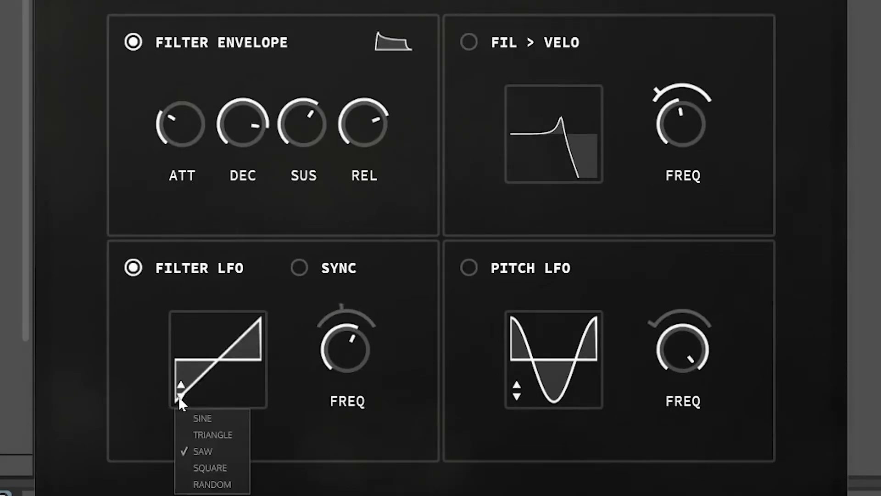
pyautogui.click(198, 483)
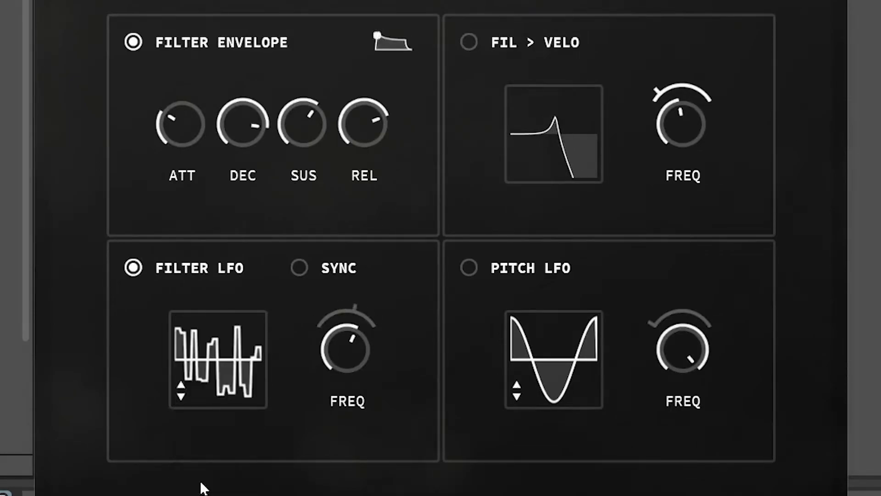
pyautogui.click(180, 390)
pyautogui.click(187, 421)
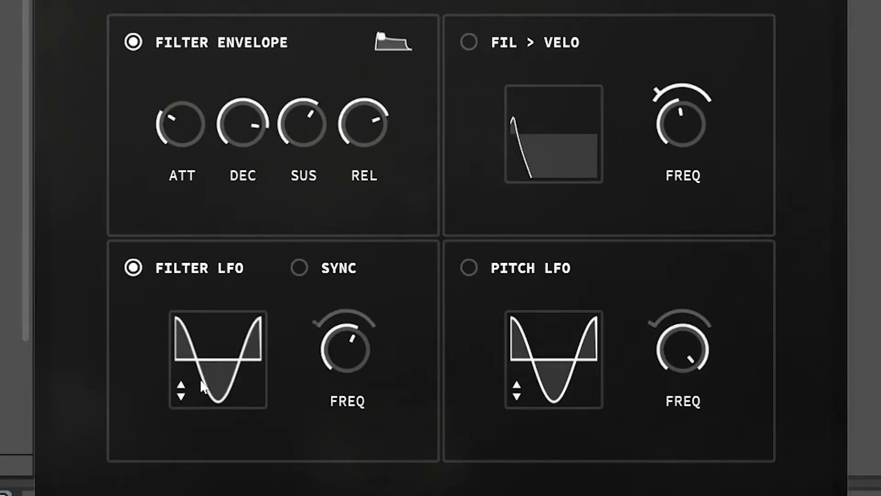
# - Sync the filter LFO to tempo at 1/4, then unsync it and switch it off
pyautogui.click(299, 267)
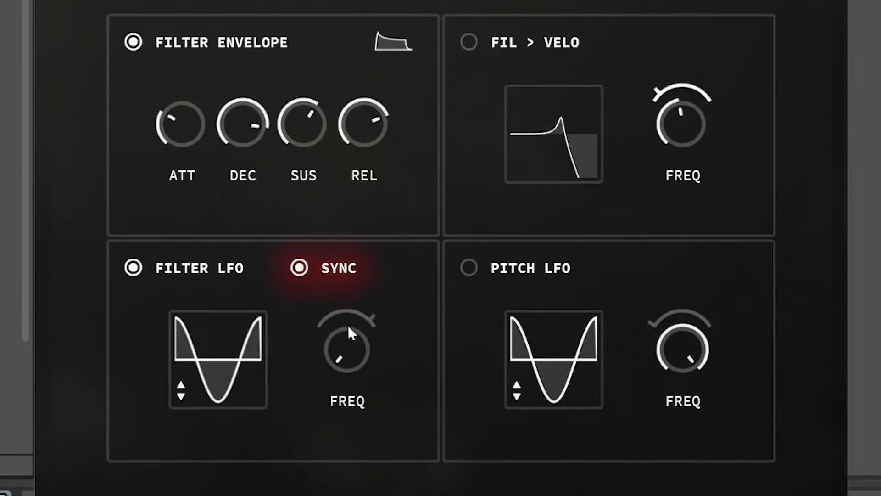
pyautogui.moveTo(345, 351); pyautogui.dragTo(389, 240)
pyautogui.click(299, 268)
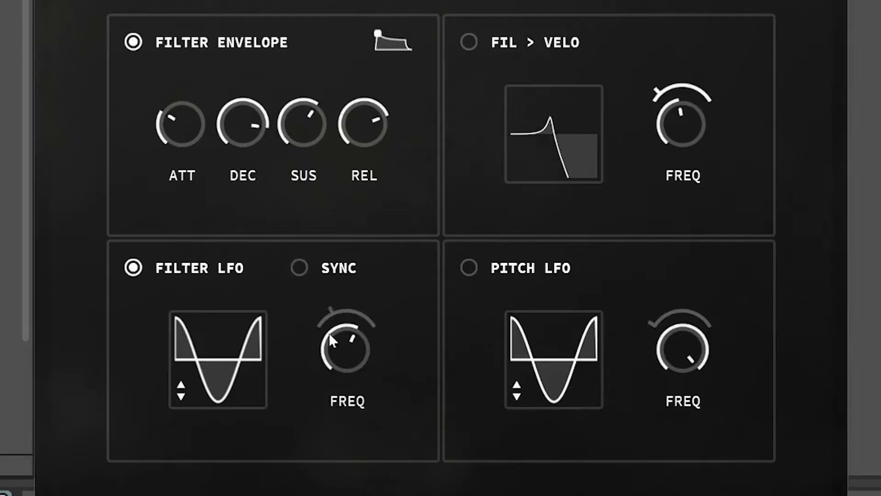
pyautogui.moveTo(349, 343)
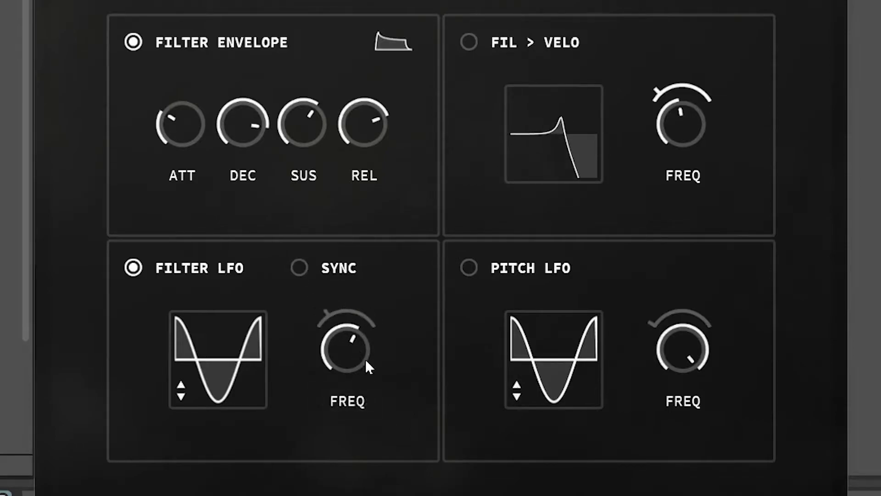
pyautogui.click(133, 267)
# - Turn on the pitch LFO and sweep its rate through 0.5, 4.5 and 40 Hz
pyautogui.click(469, 268)
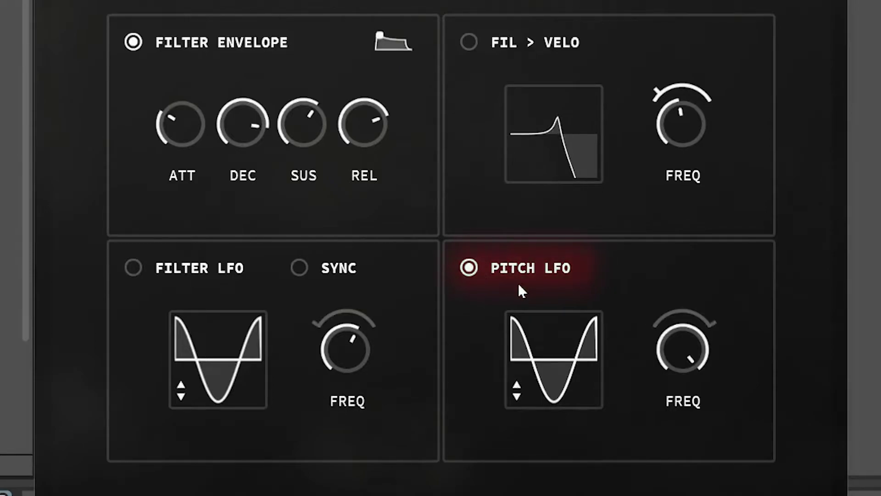
pyautogui.moveTo(684, 348); pyautogui.dragTo(687, 495)
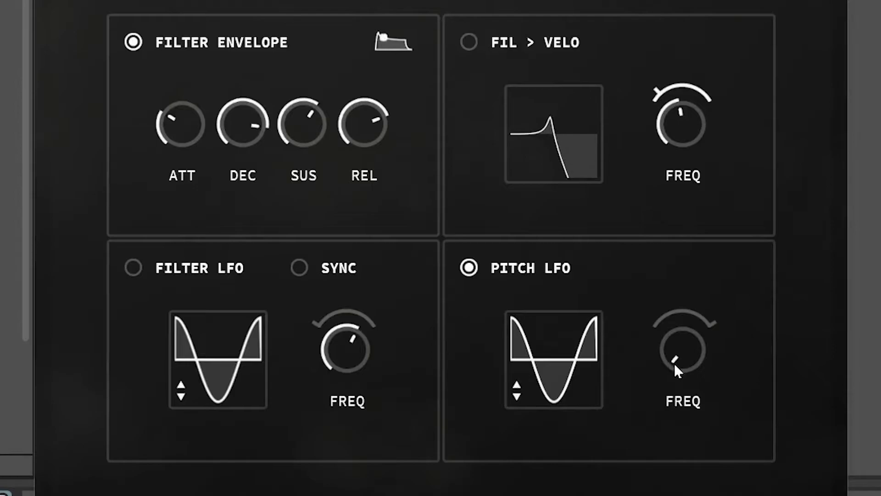
pyautogui.moveTo(688, 359); pyautogui.dragTo(686, 281)
pyautogui.moveTo(682, 350); pyautogui.dragTo(726, 49)
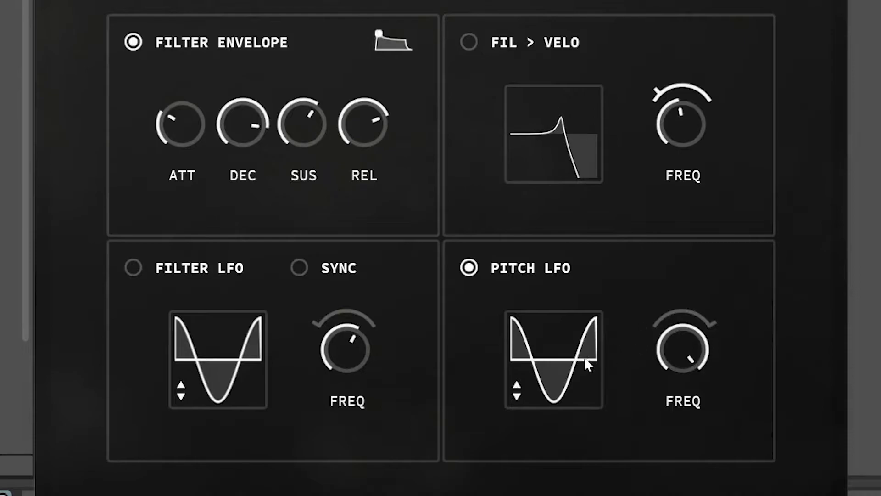
# - Cycle the pitch LFO through triangle (at 10.5 Hz), saw, square and random shapes
pyautogui.click(515, 394)
pyautogui.click(544, 435)
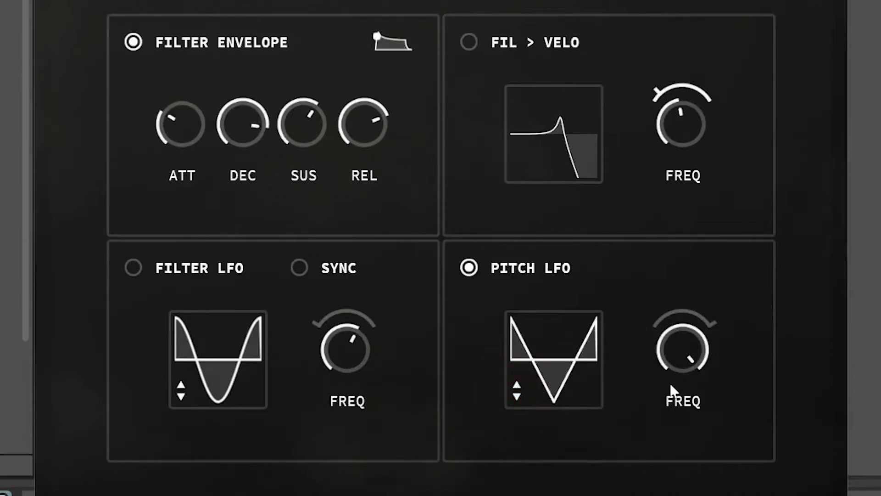
pyautogui.moveTo(688, 354); pyautogui.dragTo(688, 454)
pyautogui.click(517, 395)
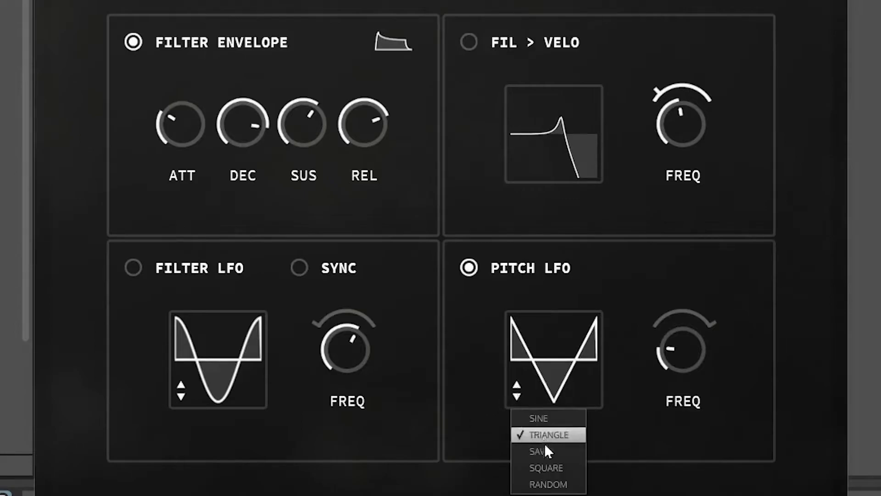
pyautogui.click(545, 449)
pyautogui.click(520, 393)
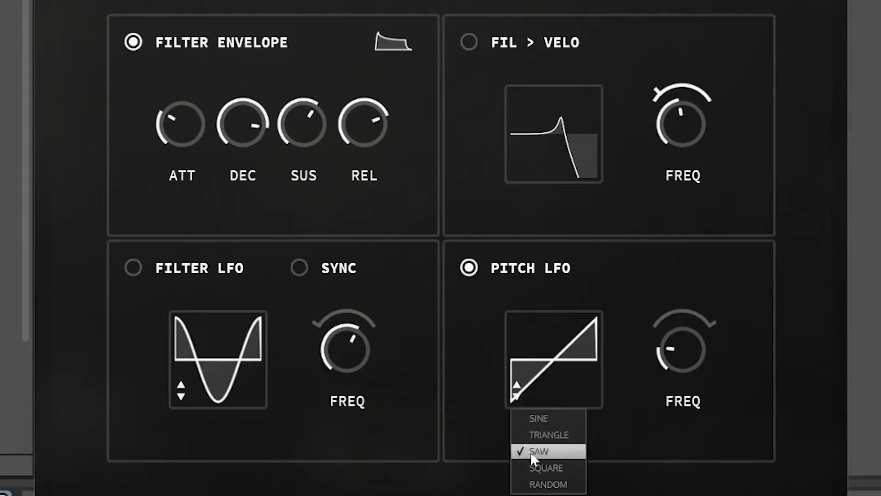
pyautogui.click(533, 466)
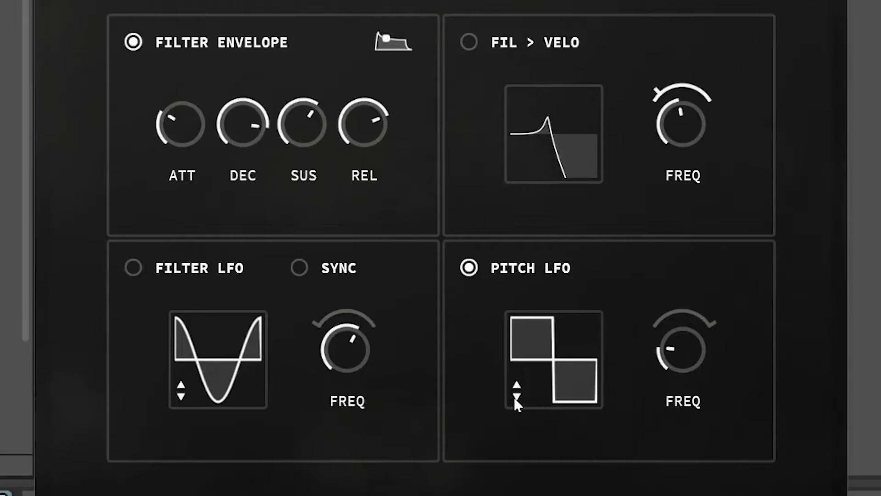
pyautogui.click(514, 398)
pyautogui.click(533, 483)
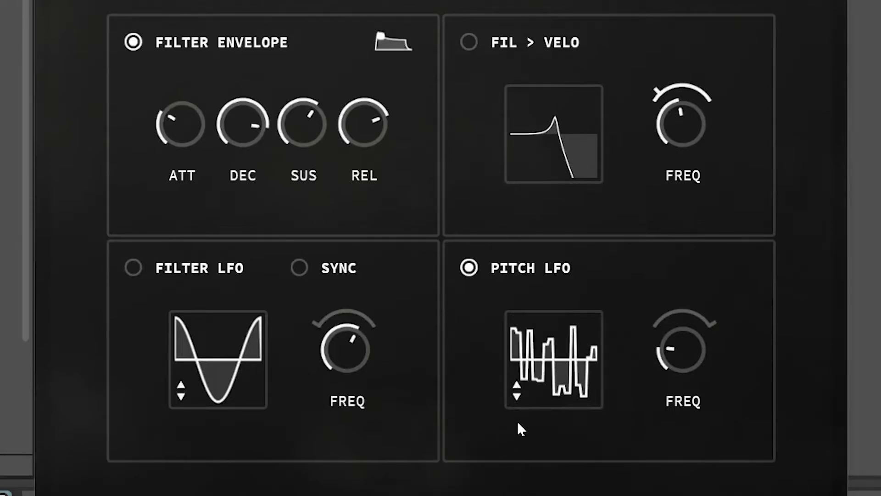
# - Raise the pitch LFO to 21.5 Hz, return it to sine, then push it to 40 Hz
pyautogui.moveTo(648, 356); pyautogui.dragTo(703, 294)
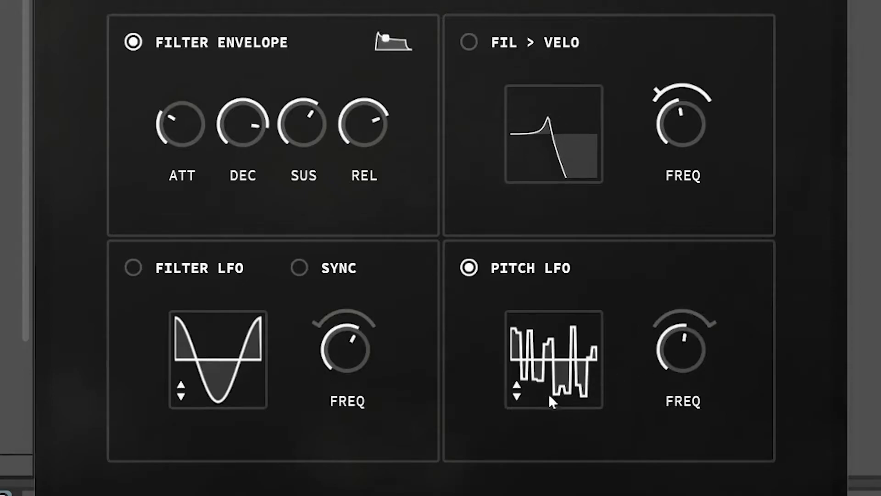
pyautogui.click(518, 395)
pyautogui.click(541, 422)
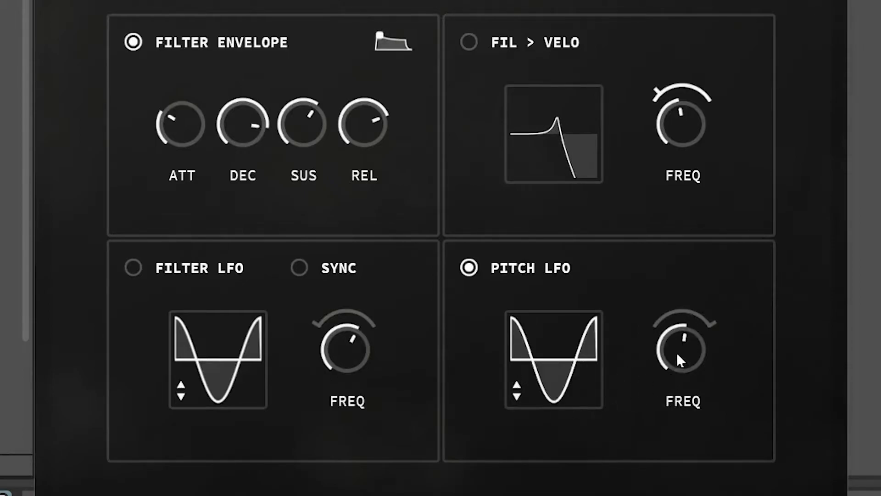
pyautogui.moveTo(679, 354); pyautogui.dragTo(714, 203)
# - Turn the filter LFO back on, raise its rate to 46 Hz, then switch it off
pyautogui.click(206, 273)
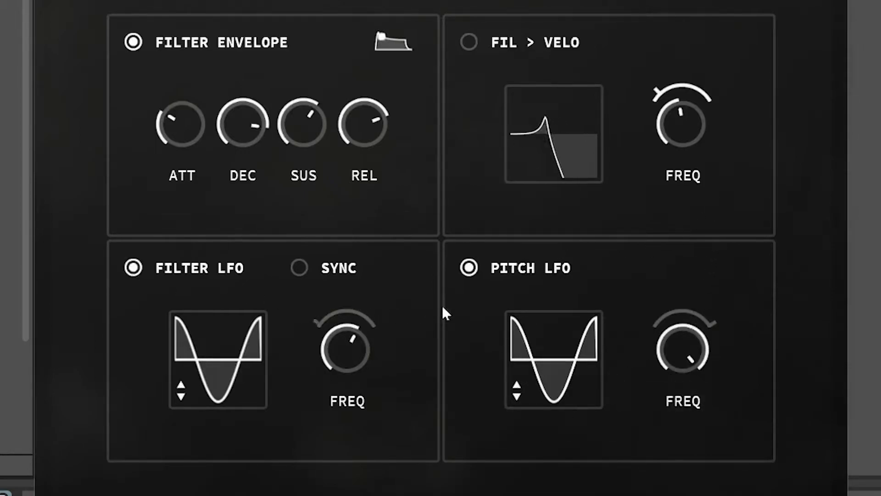
pyautogui.moveTo(339, 337); pyautogui.dragTo(359, 235)
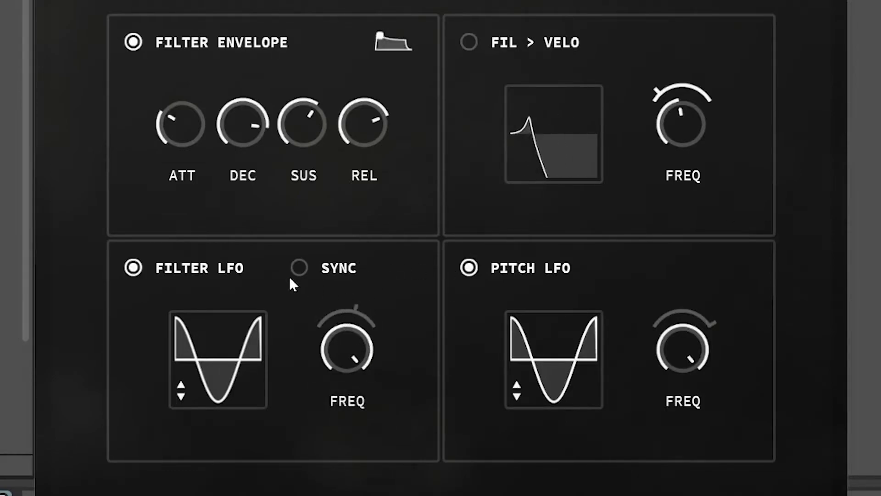
pyautogui.click(133, 268)
# - Switch the pitch LFO off, then set reverb to 68% and delay time to 1/8T on the oscillator page
pyautogui.click(469, 268)
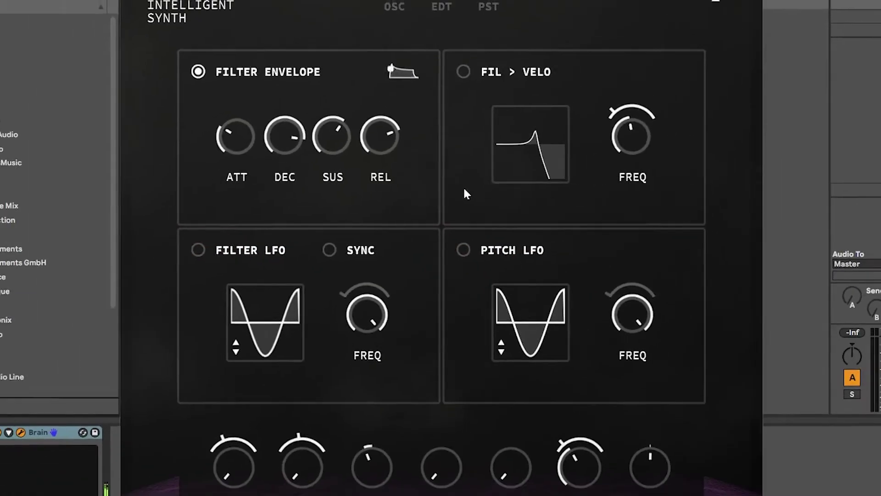
pyautogui.click(394, 5)
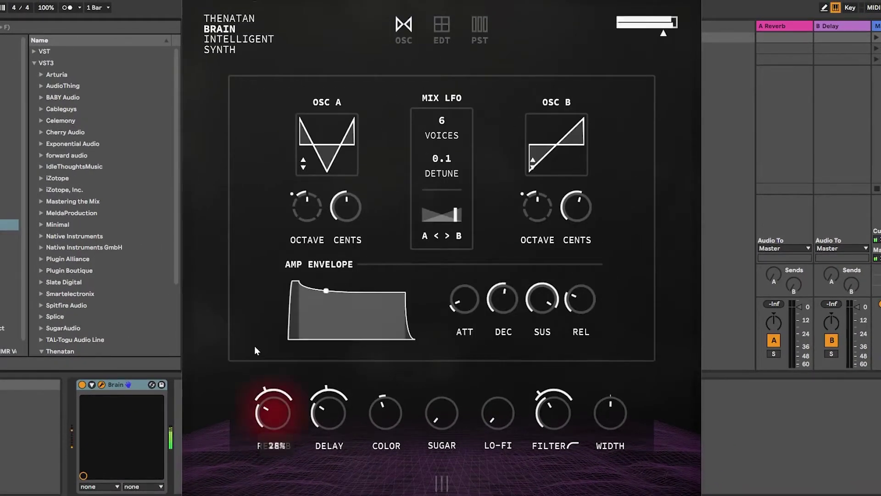
pyautogui.scroll(-4, 266, 387)
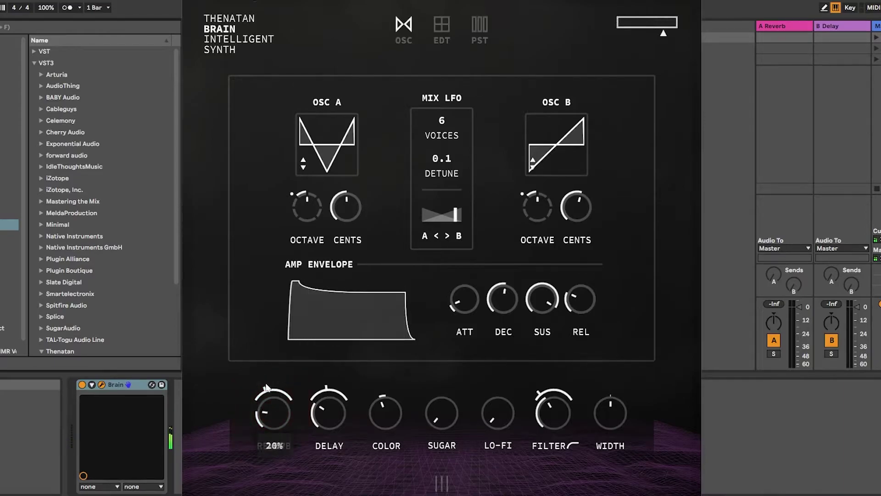
pyautogui.moveTo(266, 386); pyautogui.dragTo(343, 409)
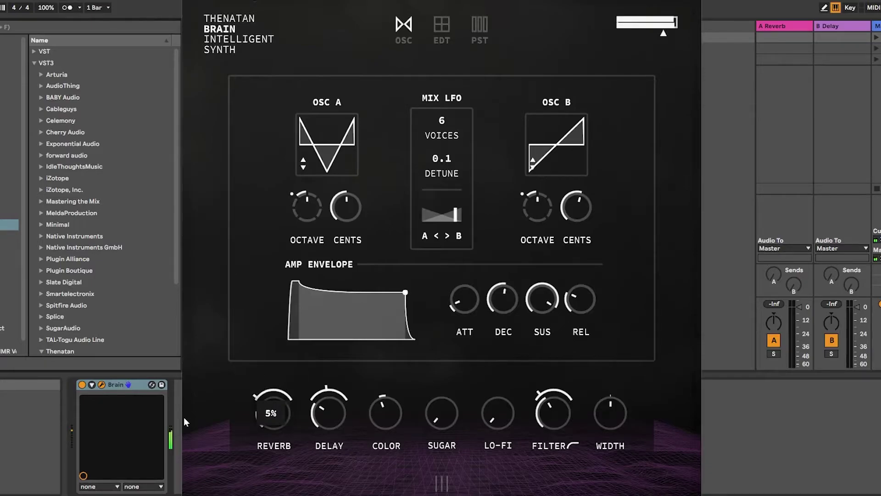
pyautogui.moveTo(321, 387)
pyautogui.moveTo(328, 389); pyautogui.dragTo(307, 385)
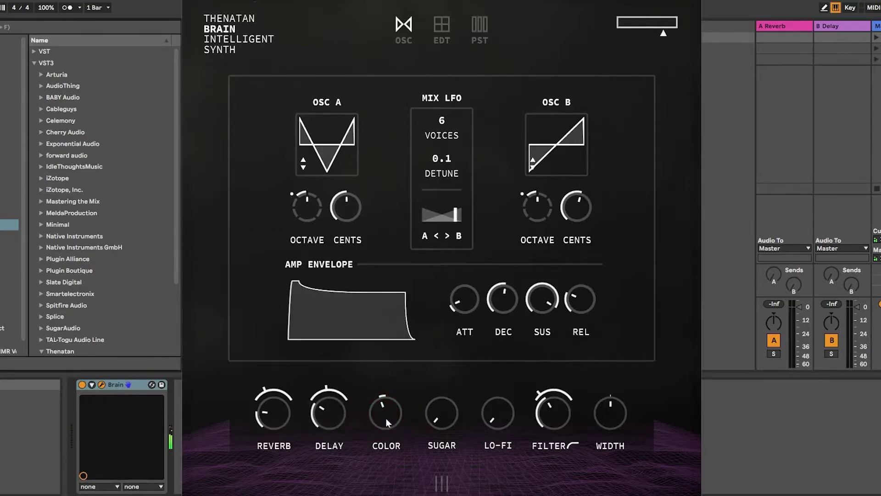
# - Move colour through 0.18, 0.06 and 0.88, and set sugar to 15.4 dB
pyautogui.moveTo(386, 417); pyautogui.dragTo(392, 493)
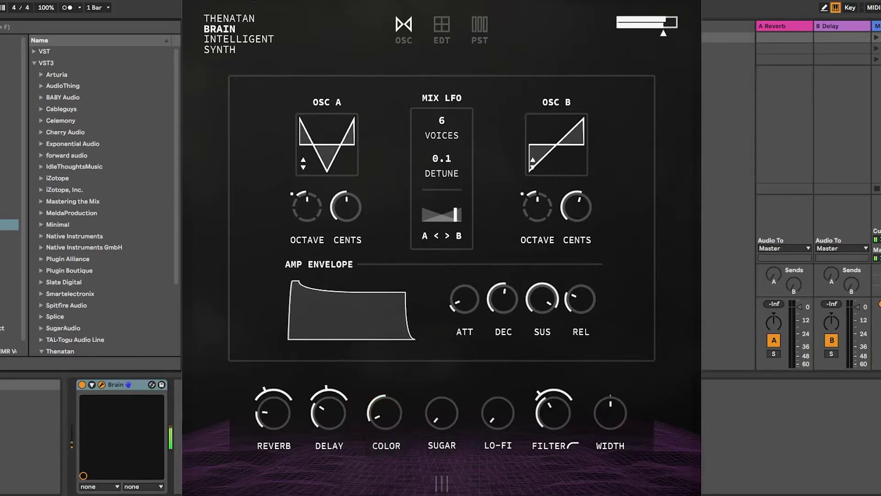
pyautogui.moveTo(327, 429); pyautogui.dragTo(326, 445)
pyautogui.moveTo(385, 415); pyautogui.dragTo(395, 441)
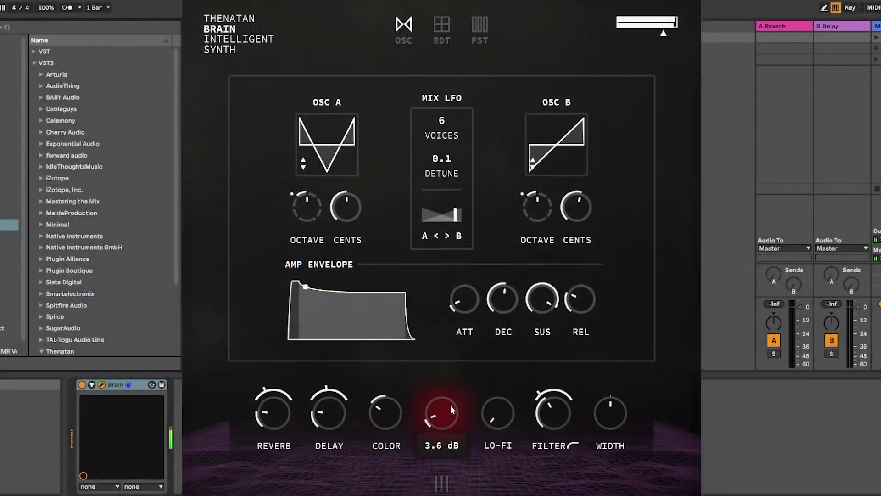
pyautogui.moveTo(450, 405); pyautogui.dragTo(458, 314)
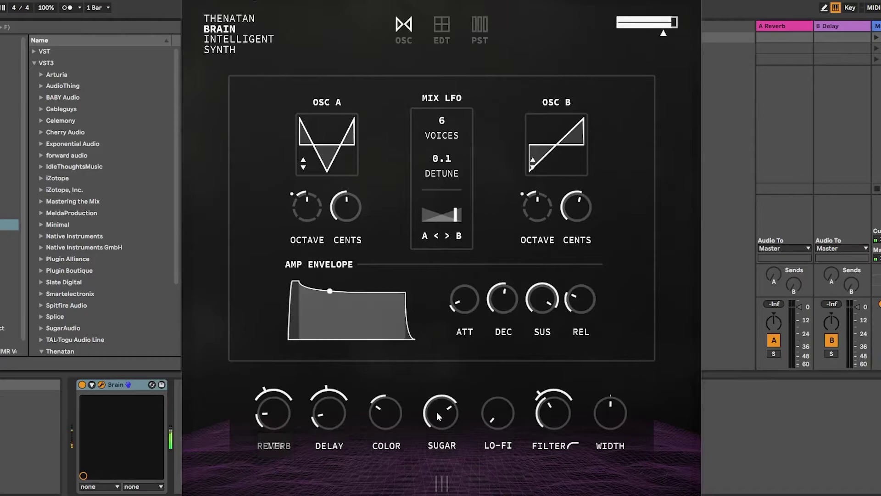
pyautogui.moveTo(437, 413); pyautogui.dragTo(435, 431)
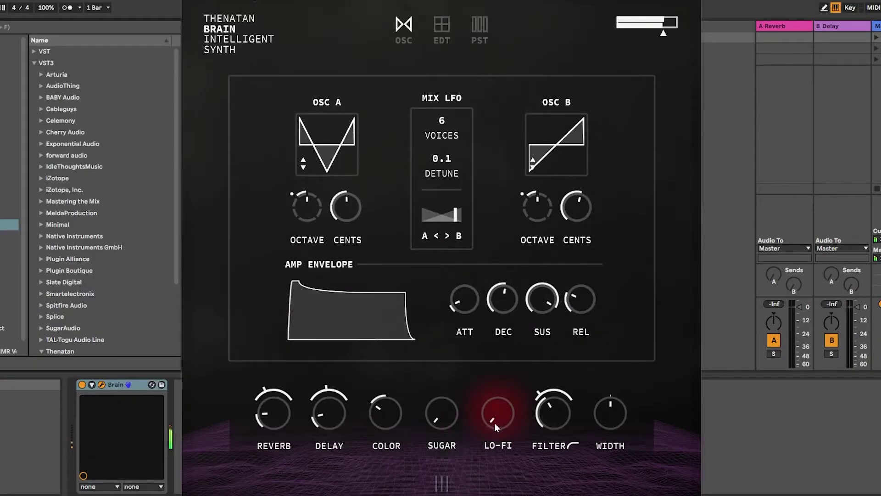
# - Set LO-FI to 7.77, filter cutoff to 18.6 kHz and resonance to 2.14 Q
pyautogui.moveTo(419, 247); pyautogui.dragTo(460, 30)
pyautogui.moveTo(504, 370); pyautogui.dragTo(531, 254)
pyautogui.moveTo(495, 410); pyautogui.dragTo(492, 477)
pyautogui.moveTo(553, 412); pyautogui.dragTo(582, 487)
pyautogui.moveTo(569, 406); pyautogui.dragTo(547, 388)
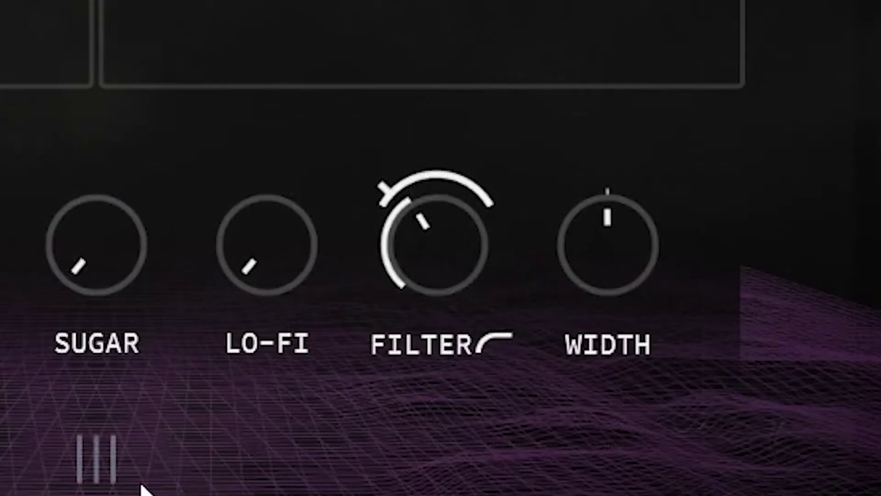
# - Flip the filter type back and forth, then sweep the stereo width up and down to minimum
pyautogui.click(498, 347)
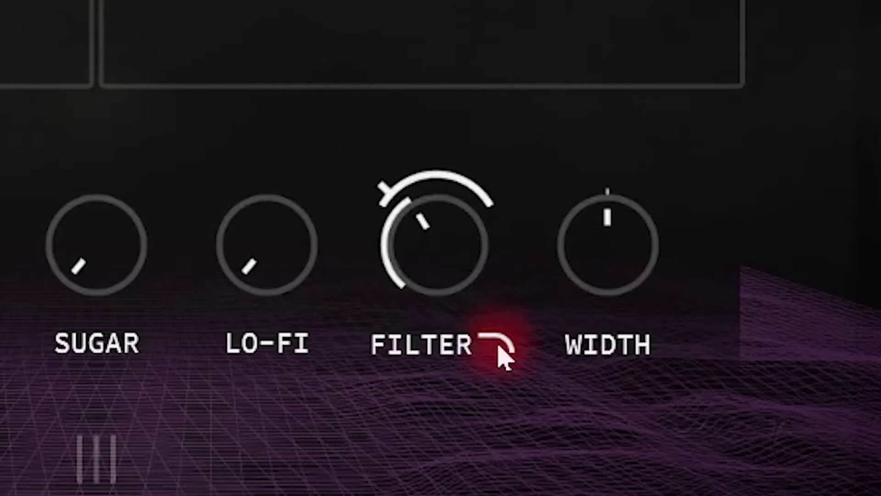
pyautogui.click(508, 352)
pyautogui.click(509, 351)
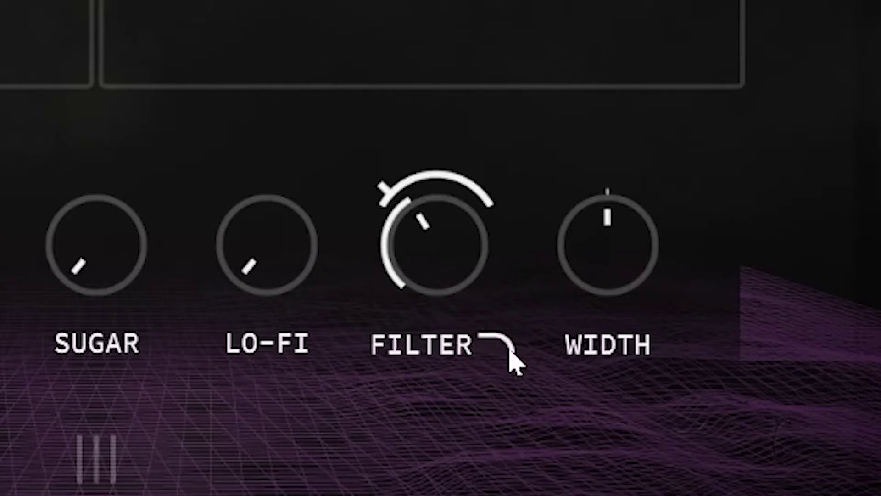
pyautogui.click(509, 353)
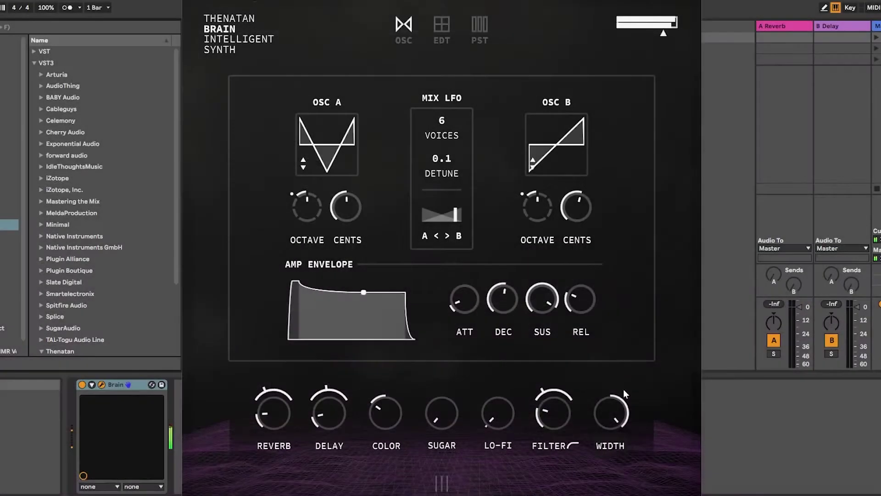
pyautogui.moveTo(541, 257); pyautogui.dragTo(529, 234)
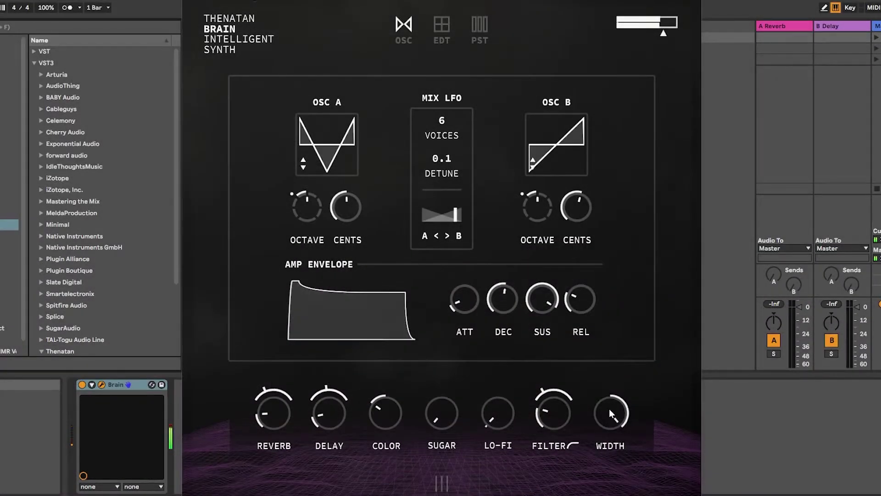
pyautogui.moveTo(609, 408); pyautogui.dragTo(619, 185)
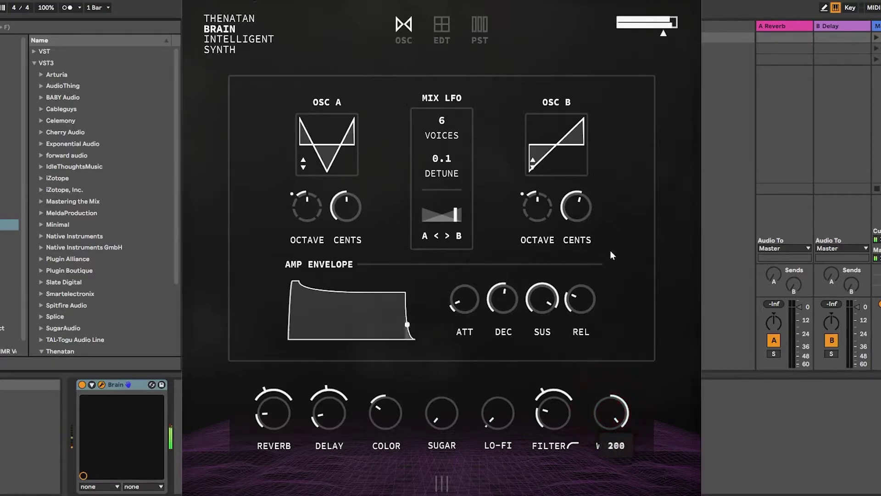
# - Audition bass presets A Little Wub, Bad Boy, Contra, Brassy, Deep Distorted, Growl and Retro Synth 1
pyautogui.moveTo(607, 406)
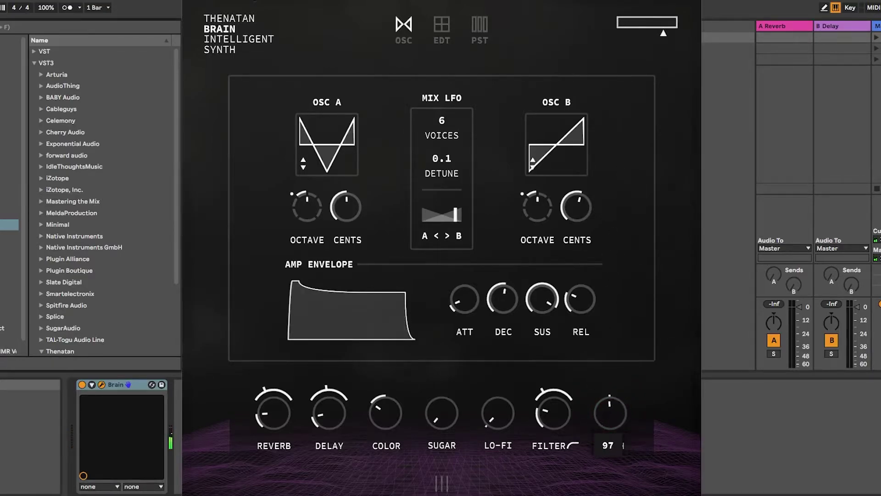
pyautogui.click(479, 24)
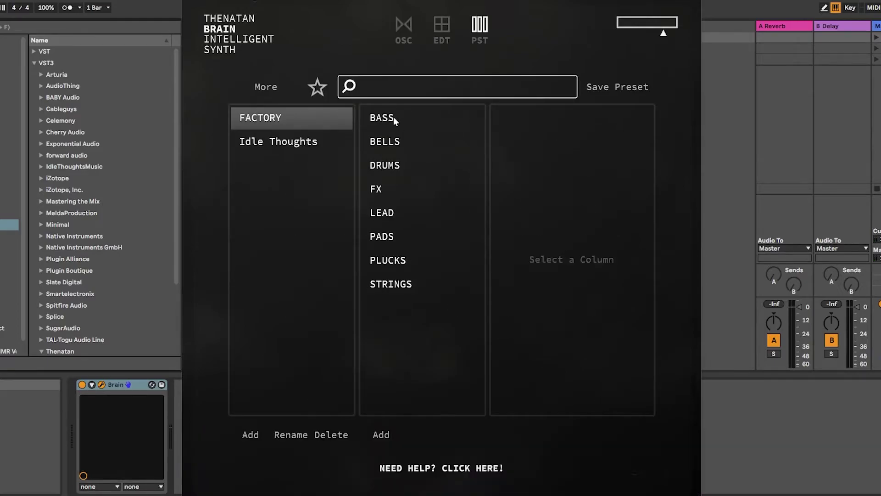
pyautogui.click(393, 118)
pyautogui.click(560, 121)
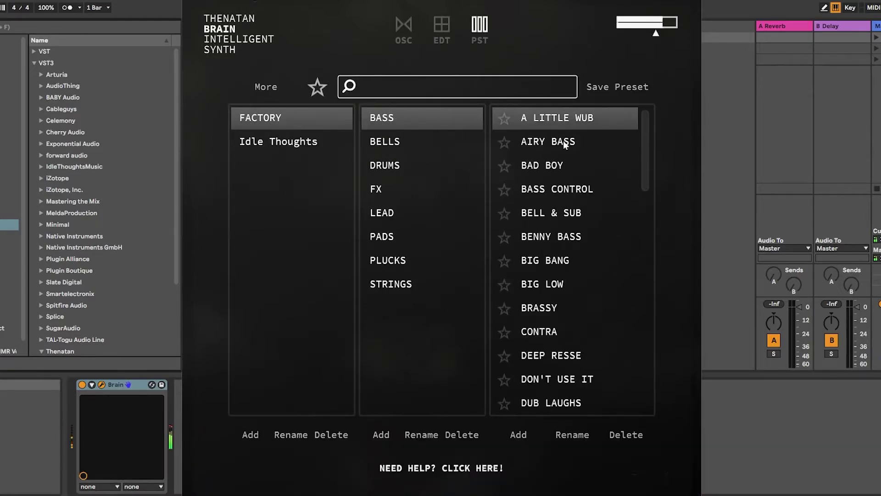
pyautogui.click(544, 173)
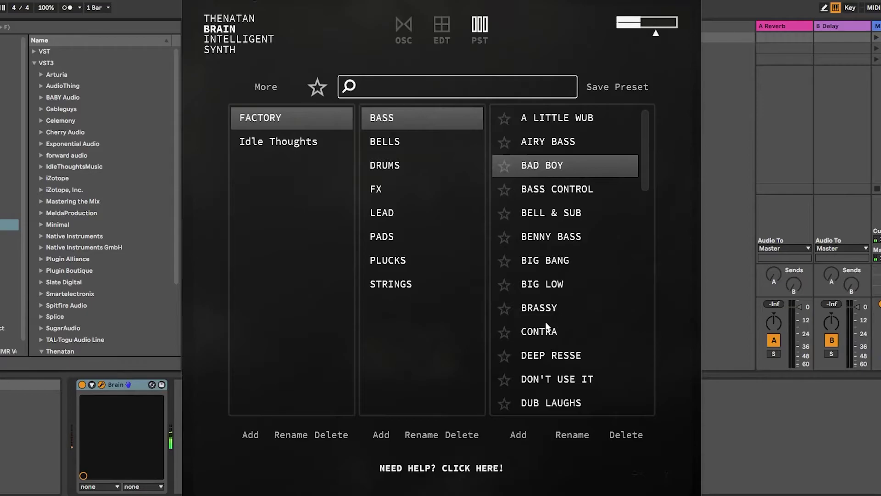
pyautogui.click(546, 334)
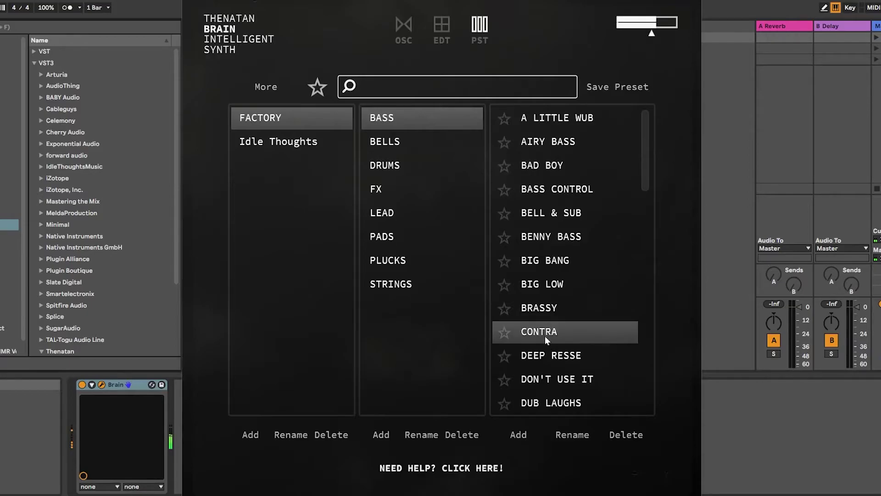
pyautogui.click(544, 311)
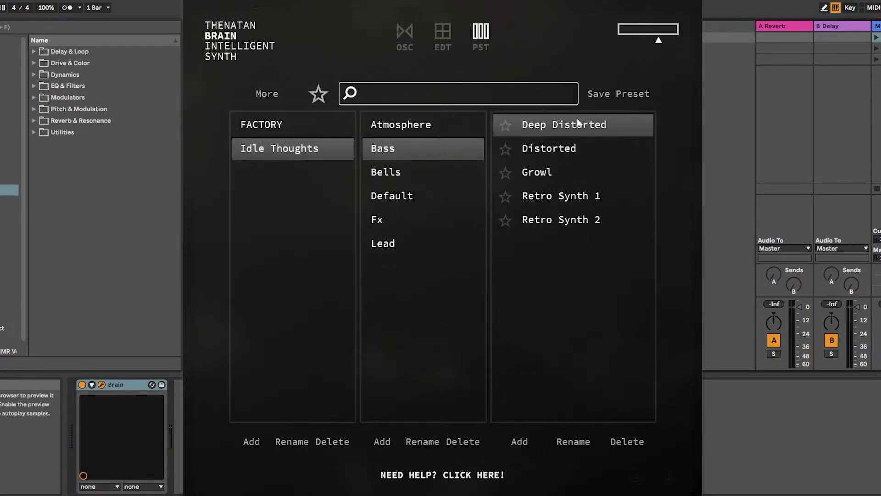
pyautogui.click(577, 119)
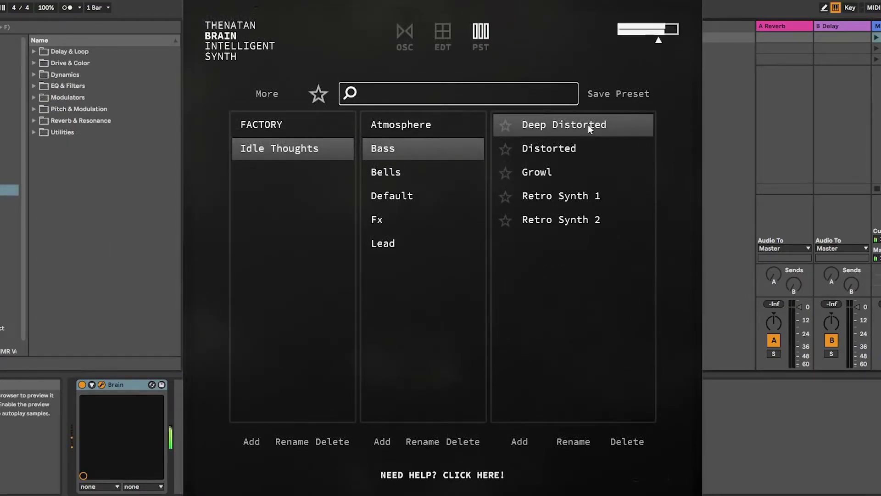
pyautogui.click(542, 174)
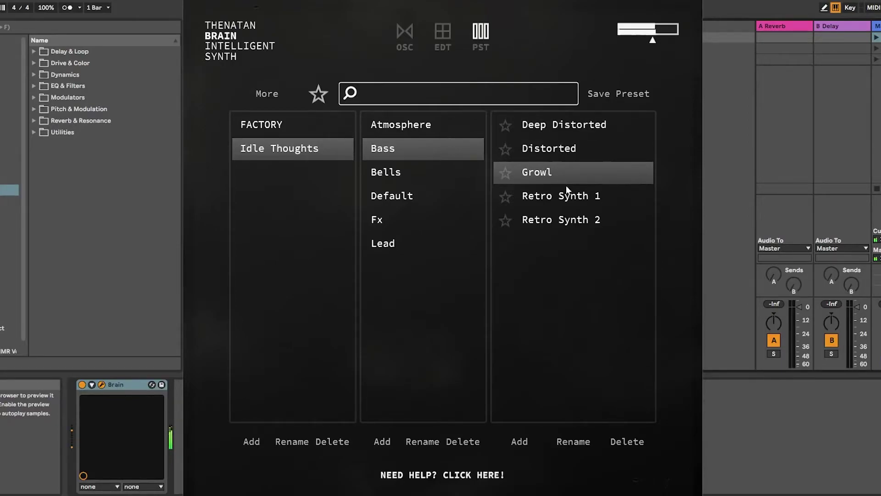
pyautogui.click(583, 199)
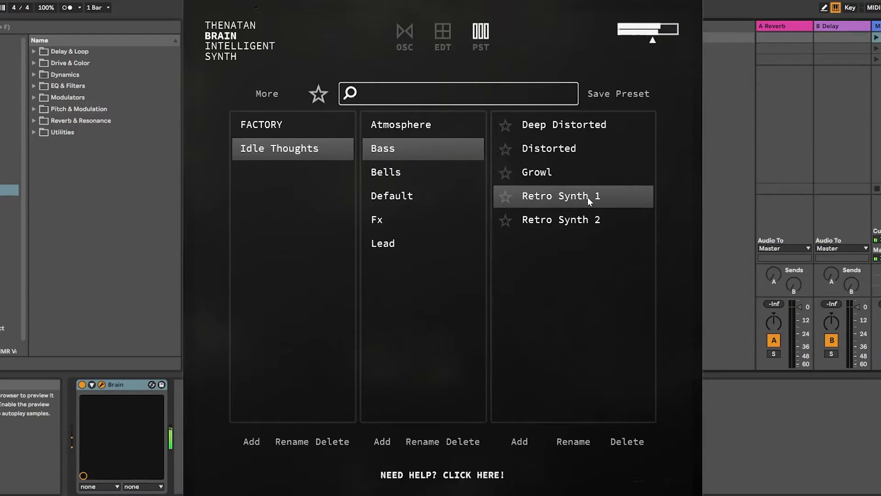
# - Audition Idle Thoughts Fx presets from Beep Boop to Woo, then load the Wah lead preset
pyautogui.click(385, 219)
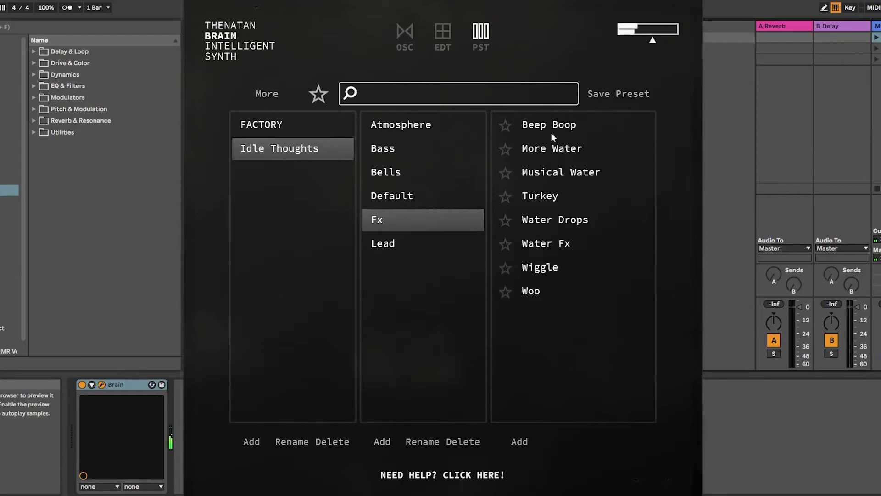
pyautogui.click(551, 133)
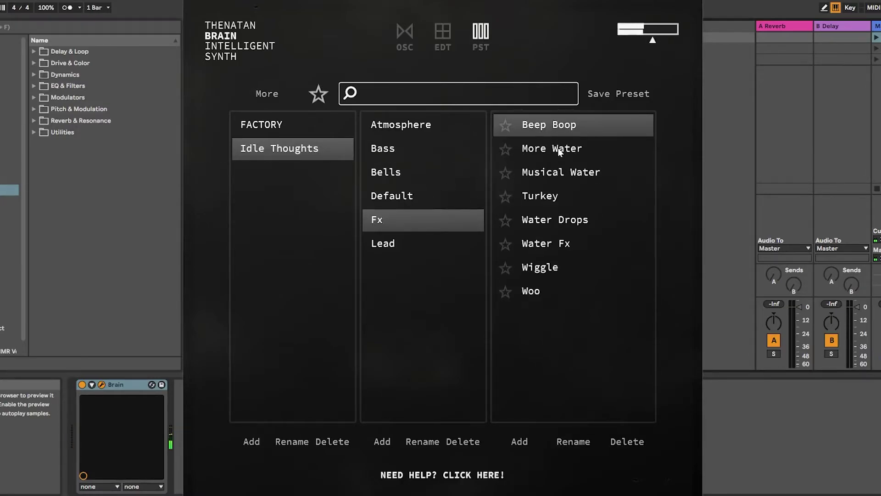
pyautogui.click(560, 153)
pyautogui.click(572, 175)
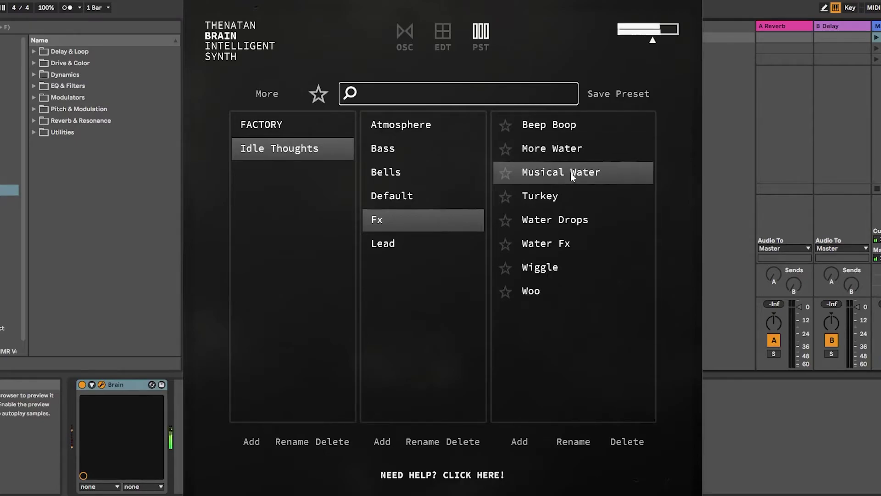
pyautogui.click(543, 199)
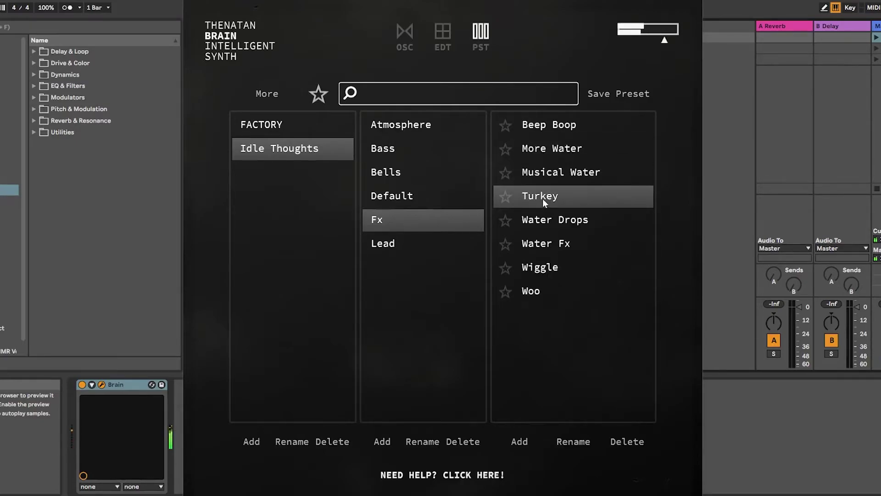
pyautogui.click(559, 225)
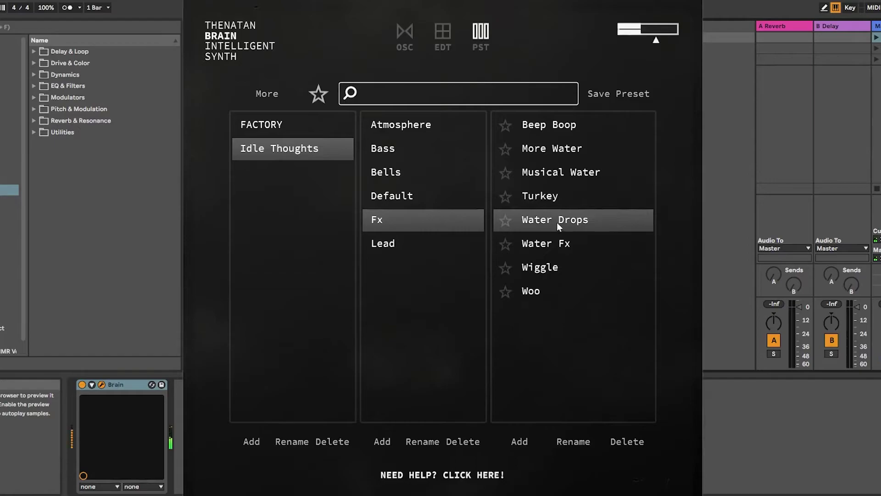
pyautogui.click(557, 245)
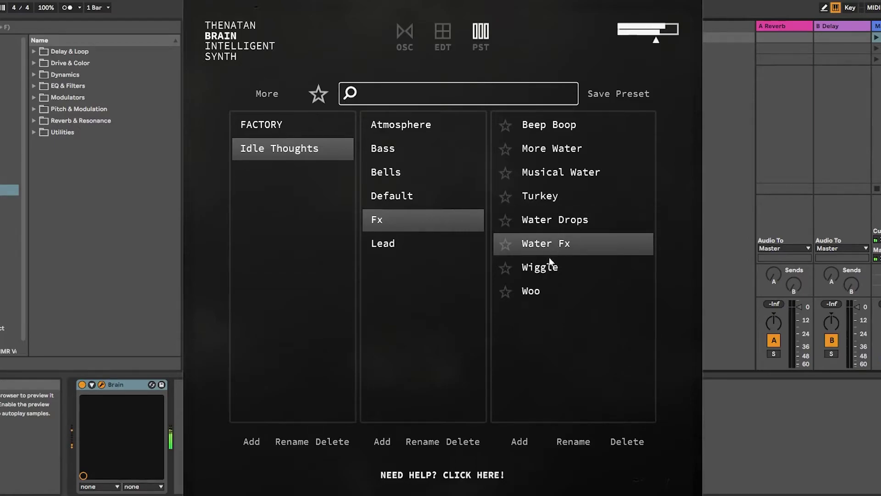
pyautogui.click(547, 270)
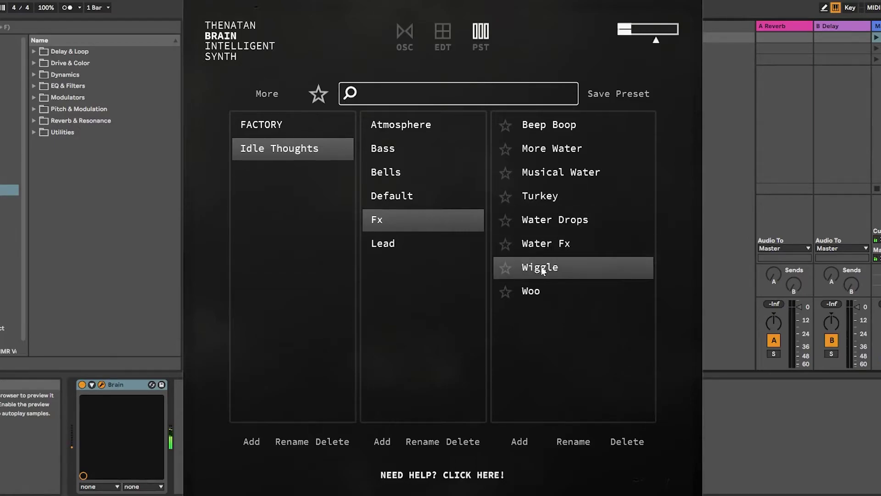
pyautogui.click(538, 293)
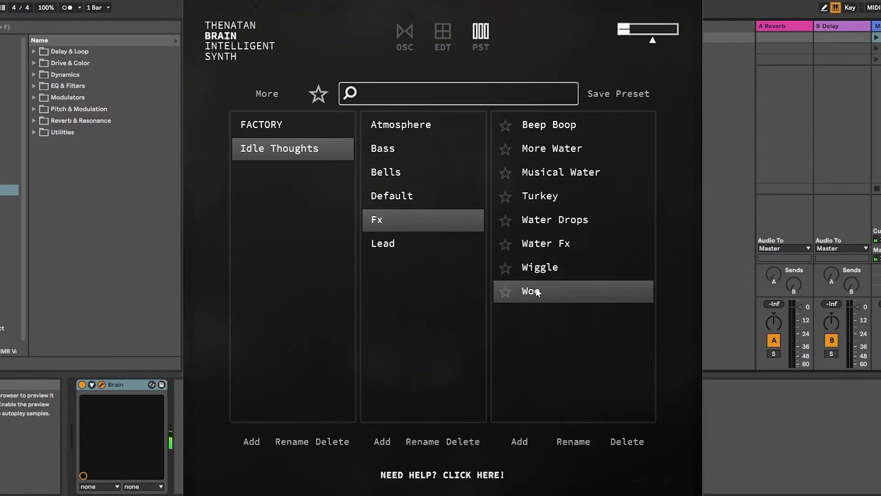
pyautogui.click(393, 248)
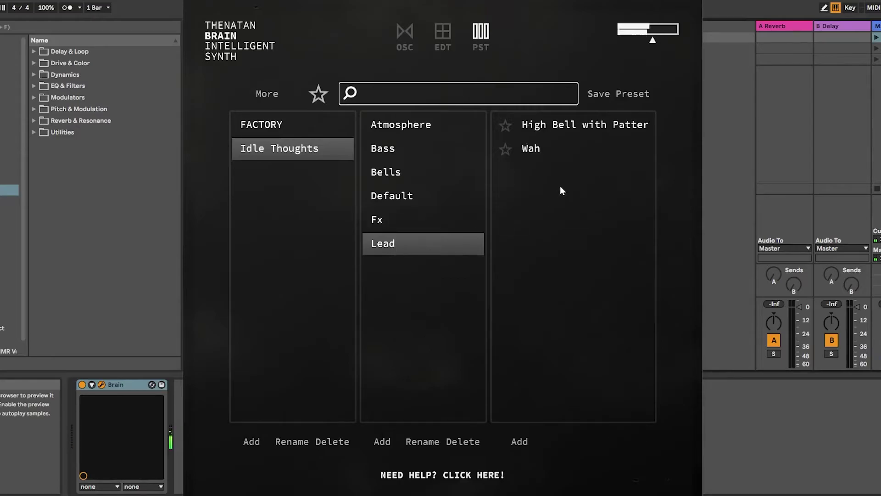
pyautogui.click(535, 151)
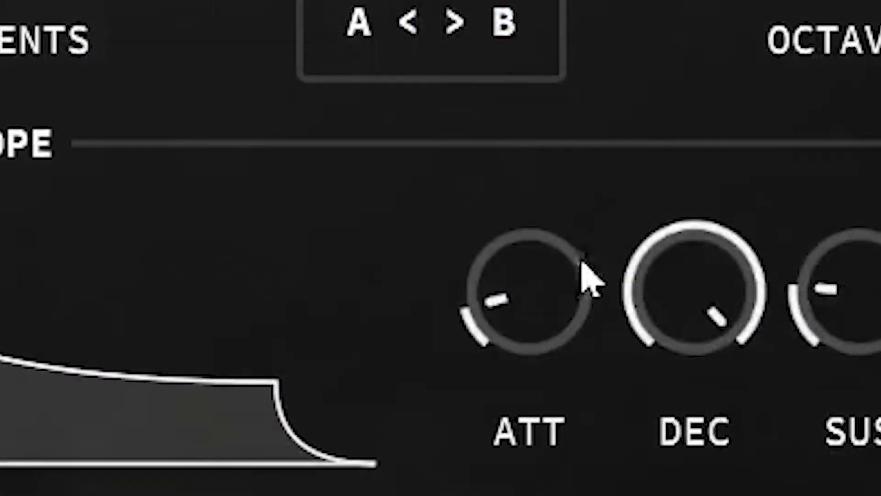
# - Map the amp envelope ATT knob to a MIDI CC number from its right-click menu
pyautogui.rightClick(536, 271)
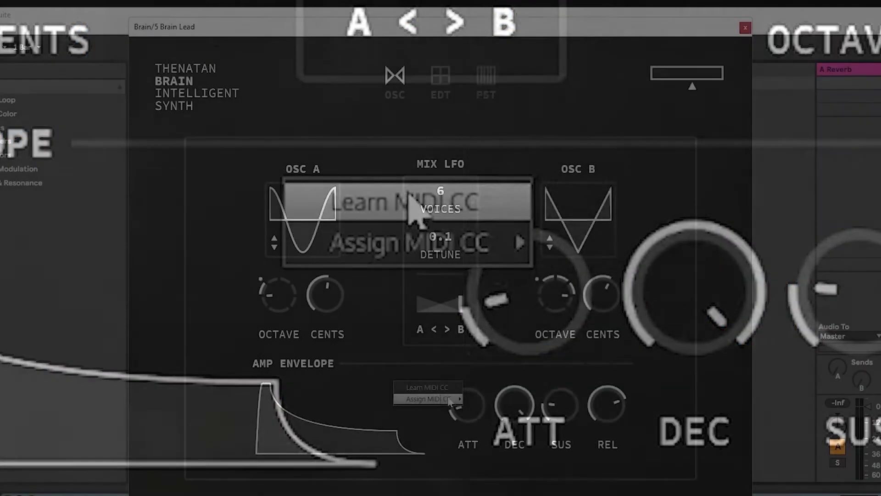
pyautogui.moveTo(409, 242)
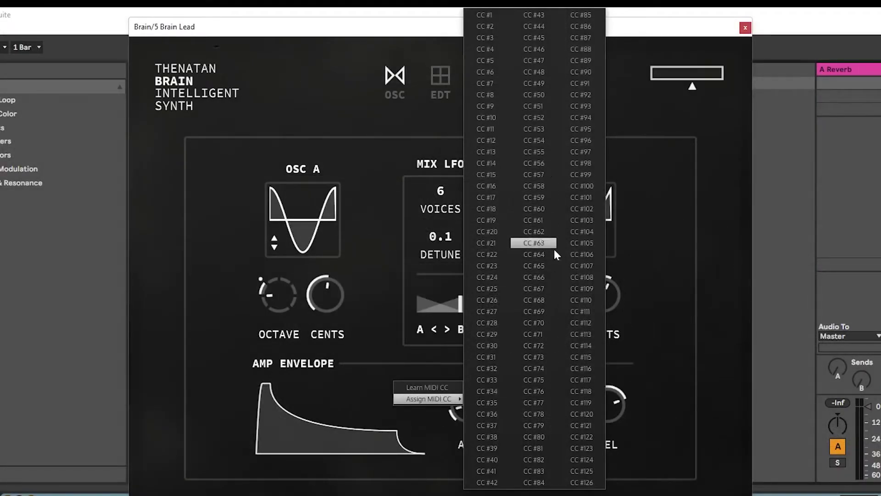
pyautogui.click(433, 436)
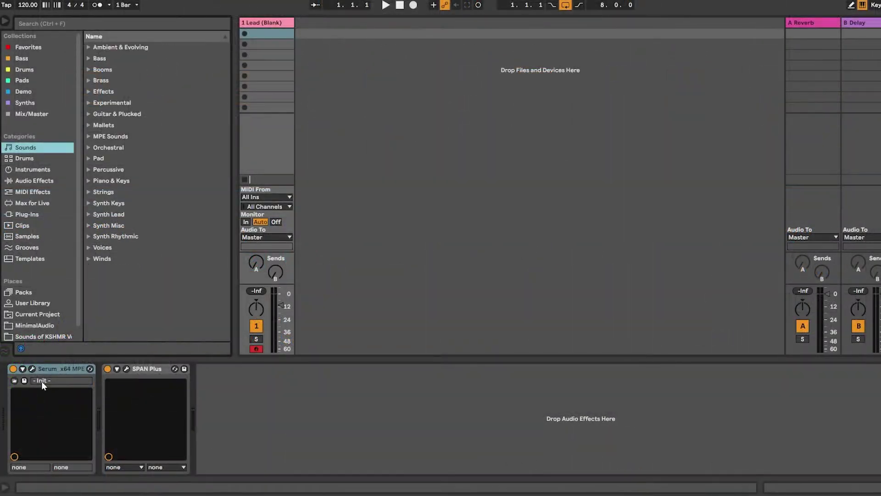
# - Show the Serum plugin window and the SPAN Plus analyser window
pyautogui.click(32, 368)
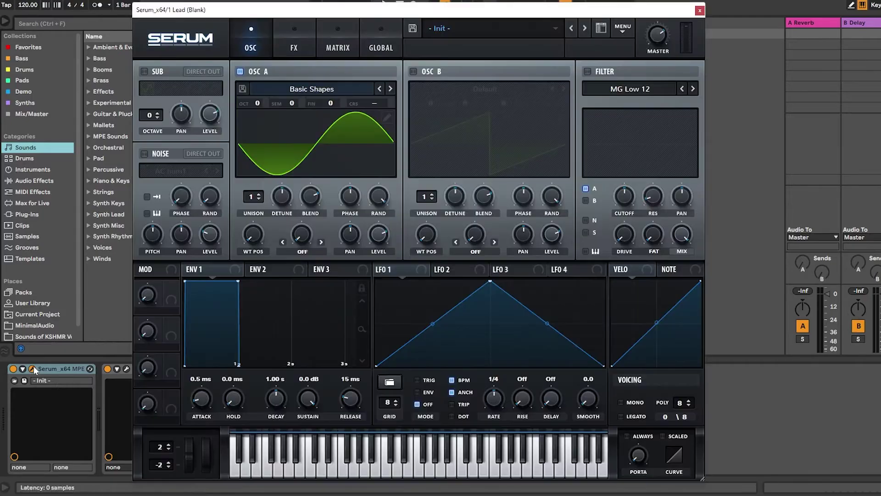
pyautogui.click(125, 369)
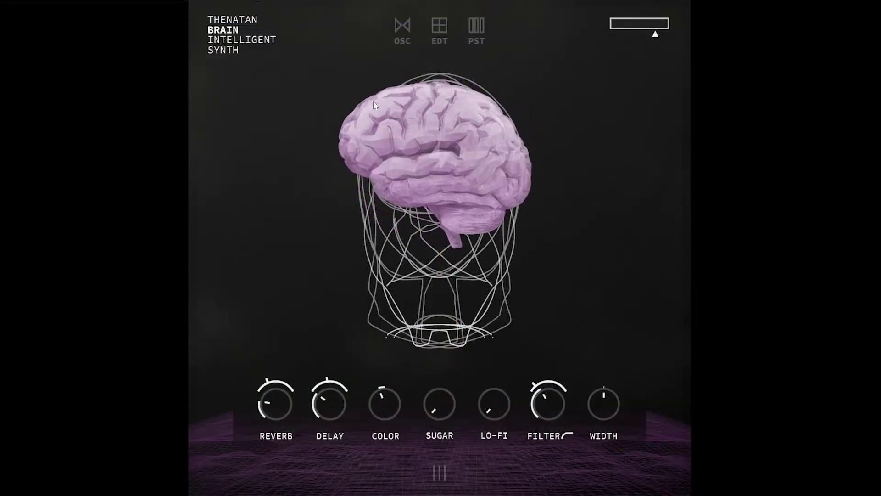
# - Check the about panel's version info, then set the filter LFO to triangle and pitch LFO to saw
pyautogui.click(223, 40)
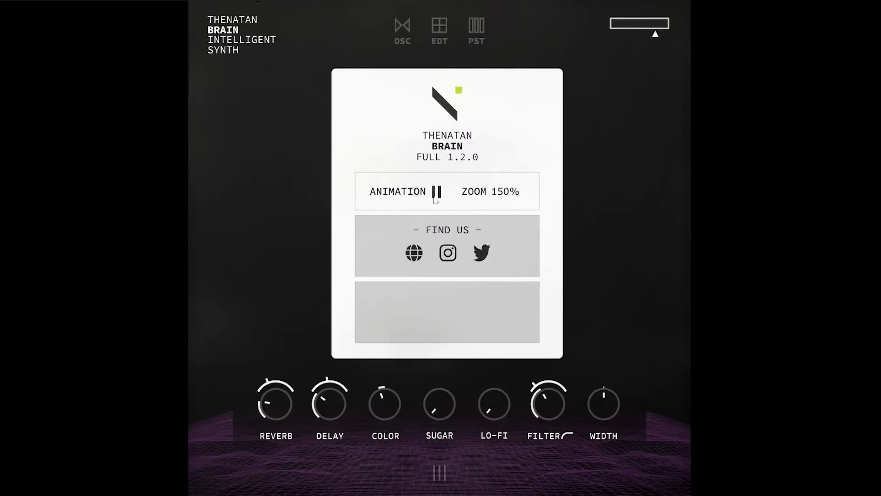
pyautogui.click(256, 39)
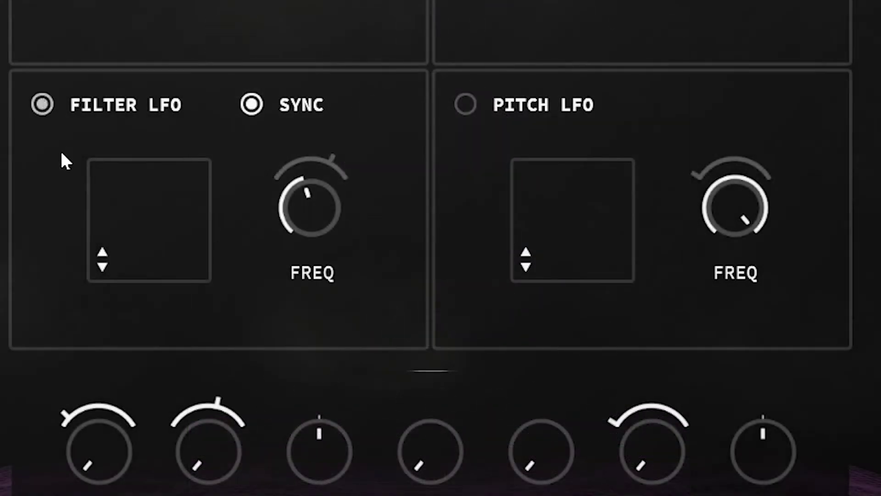
pyautogui.click(102, 261)
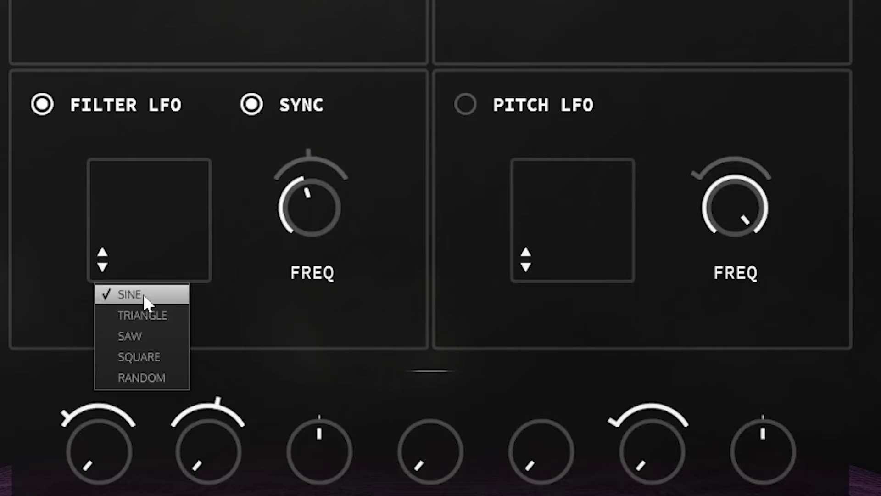
pyautogui.click(147, 316)
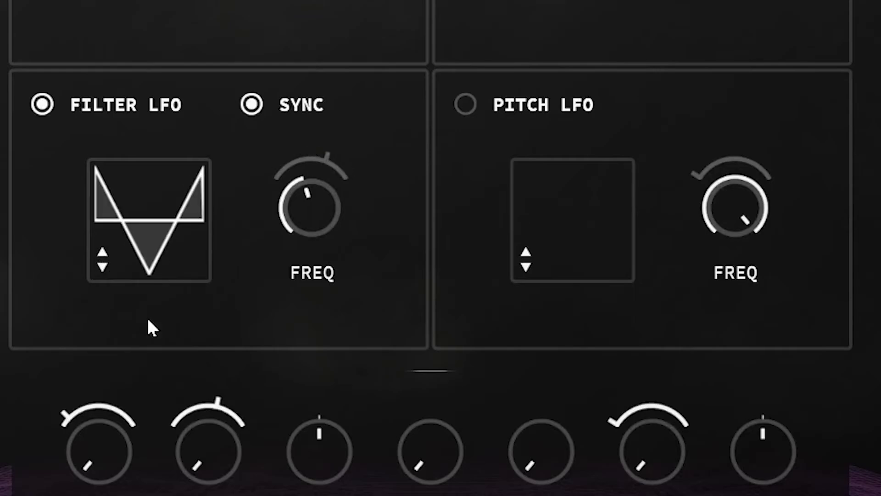
pyautogui.click(529, 265)
pyautogui.click(543, 335)
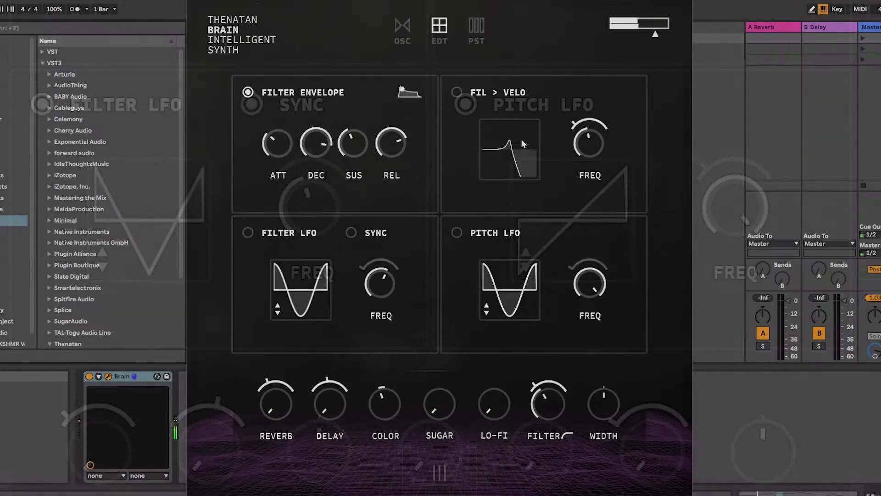
# - Raise the filter resonance peak and re-enable the filter envelope with a 34 ms attack
pyautogui.moveTo(521, 139); pyautogui.dragTo(575, 108)
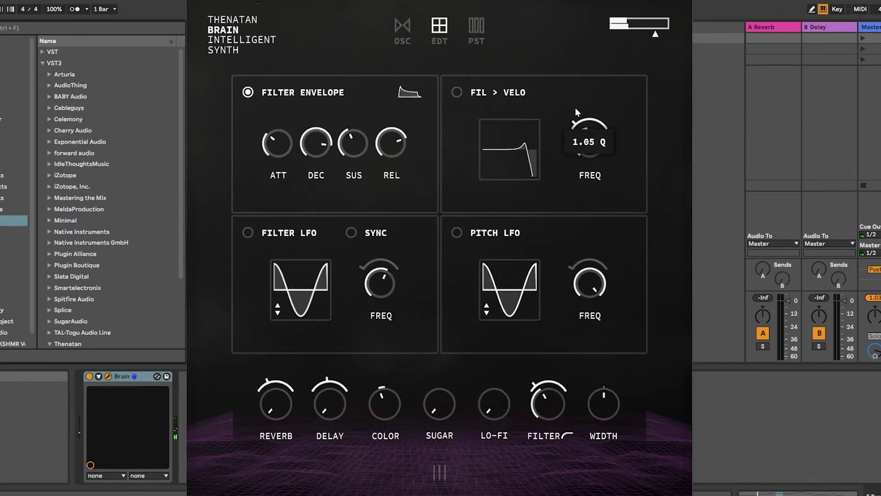
pyautogui.click(248, 92)
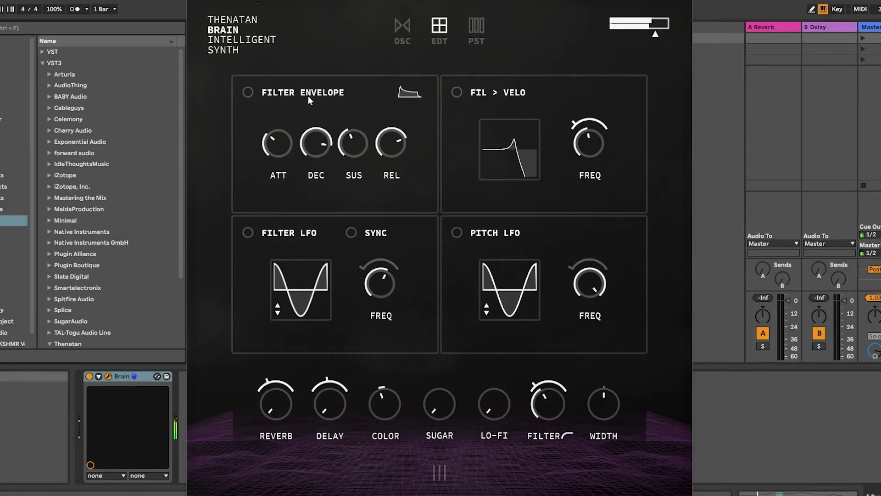
pyautogui.click(250, 93)
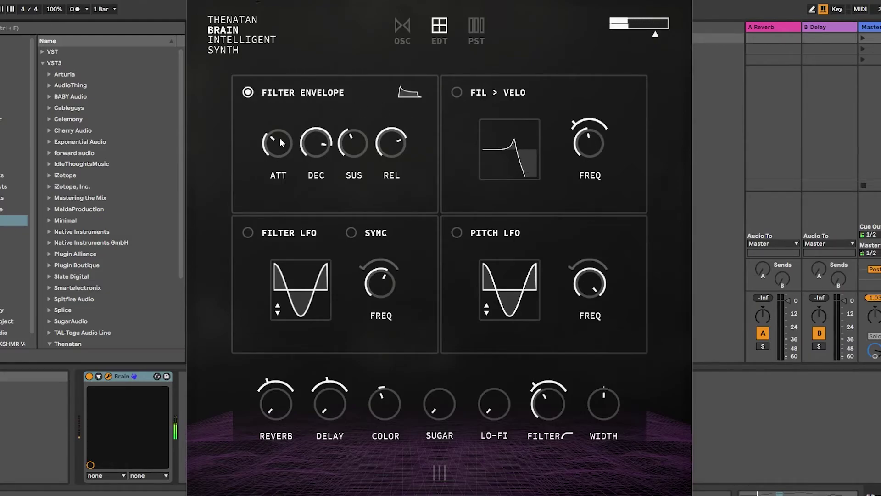
pyautogui.moveTo(279, 138); pyautogui.dragTo(302, 219)
pyautogui.moveTo(271, 148); pyautogui.dragTo(290, 122)
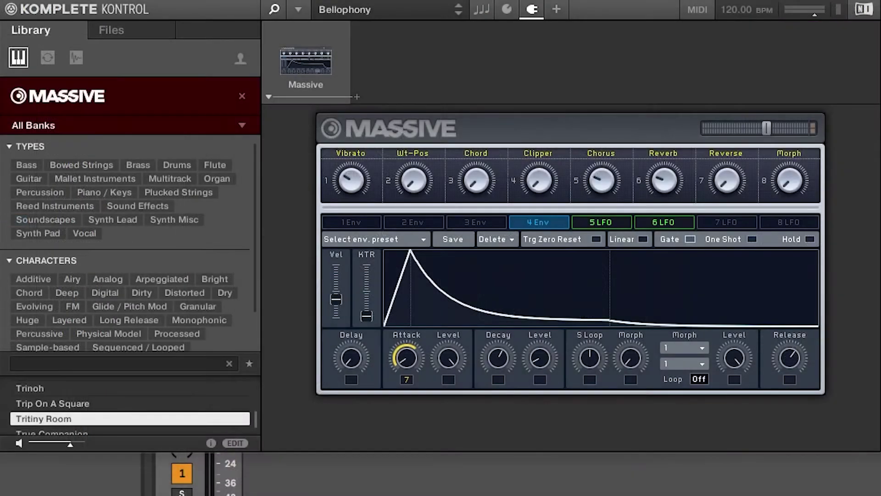
# - Pick the Lazer Dice bank and the Sequenced / Looped tag to filter Massive presets
pyautogui.click(65, 121)
pyautogui.click(30, 184)
pyautogui.click(153, 280)
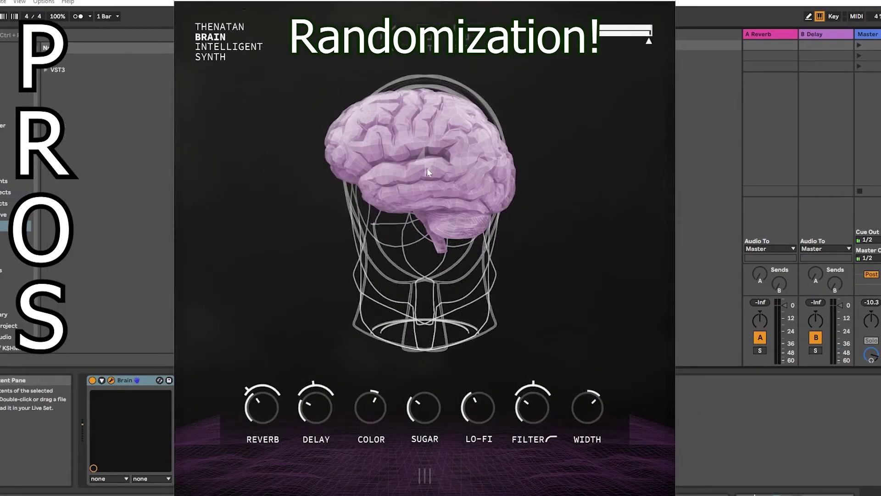
# - Randomize a sound, save it as a Lead preset named 'Corn Dogs', then randomize again
pyautogui.click(427, 169)
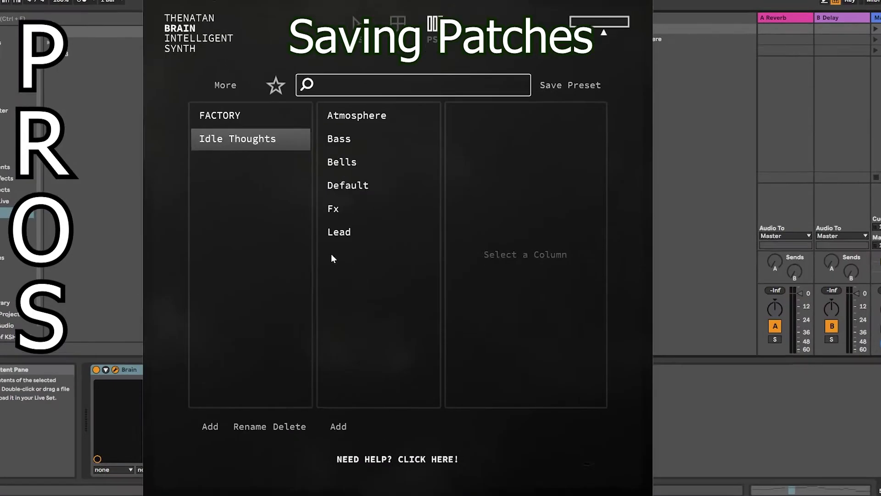
pyautogui.click(349, 235)
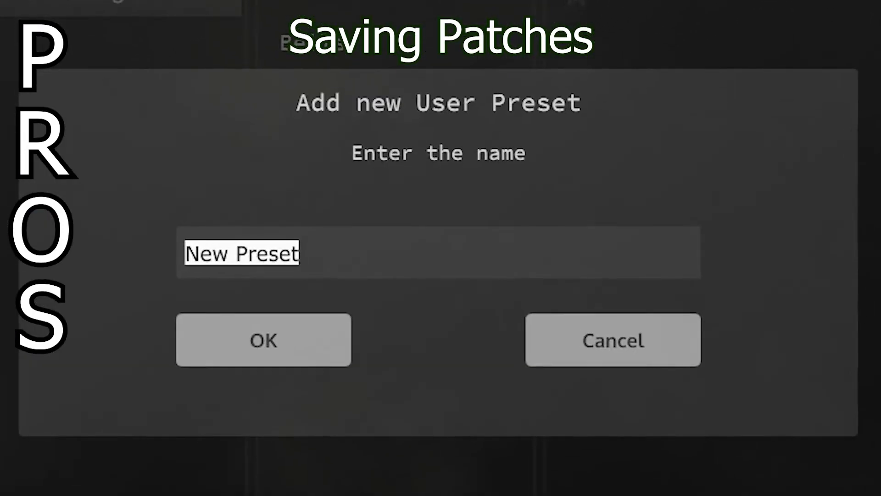
pyautogui.write('Corn Dogs')
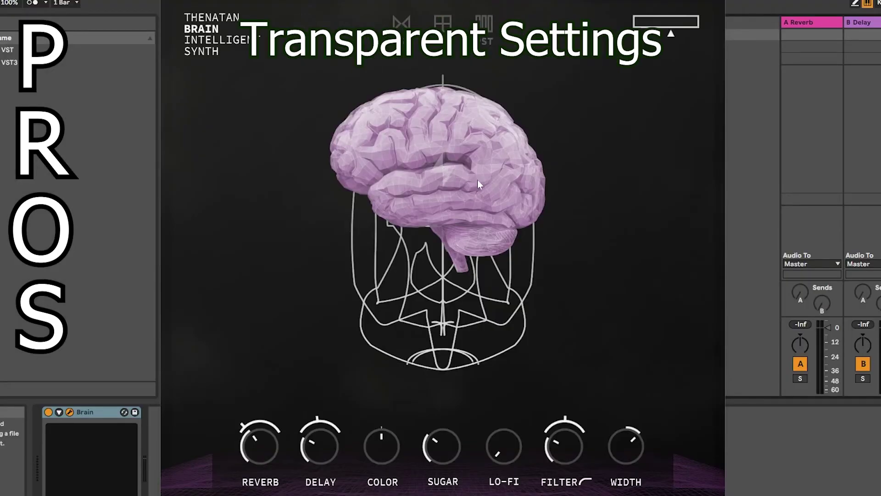
pyautogui.click(436, 168)
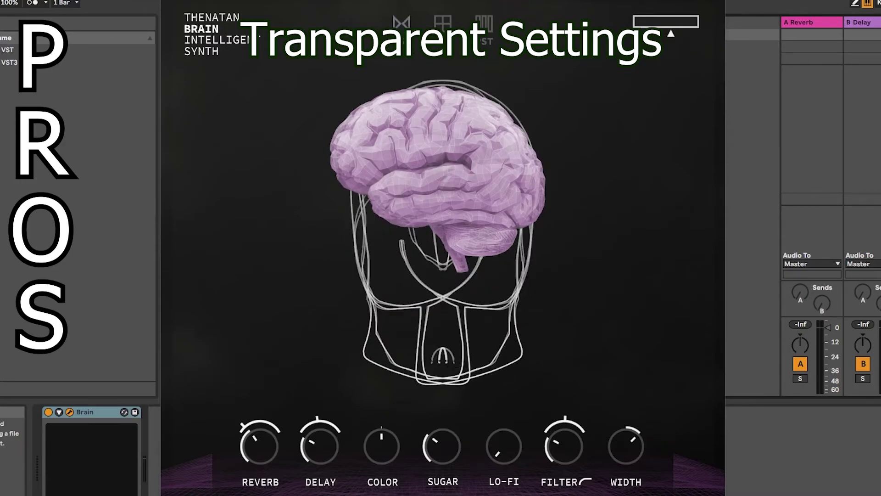
pyautogui.click(442, 21)
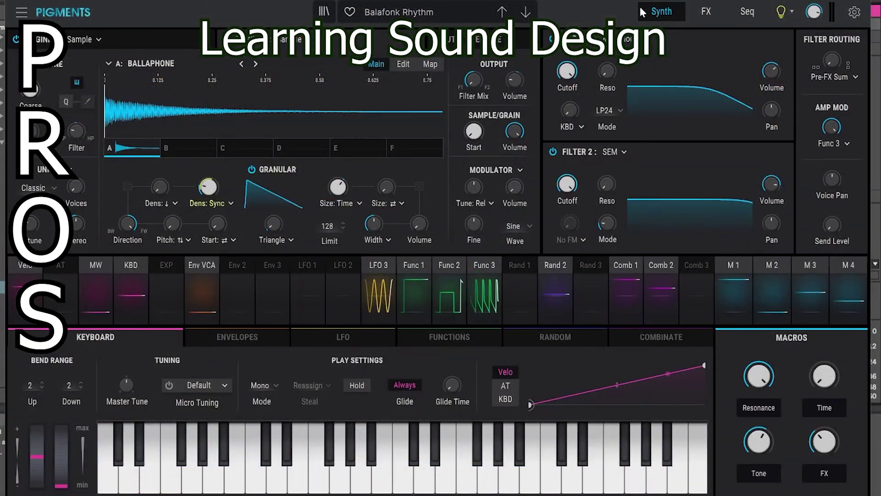
# - Look through the Pigments effects and sequencer pages, then return to the synth page
pyautogui.click(707, 12)
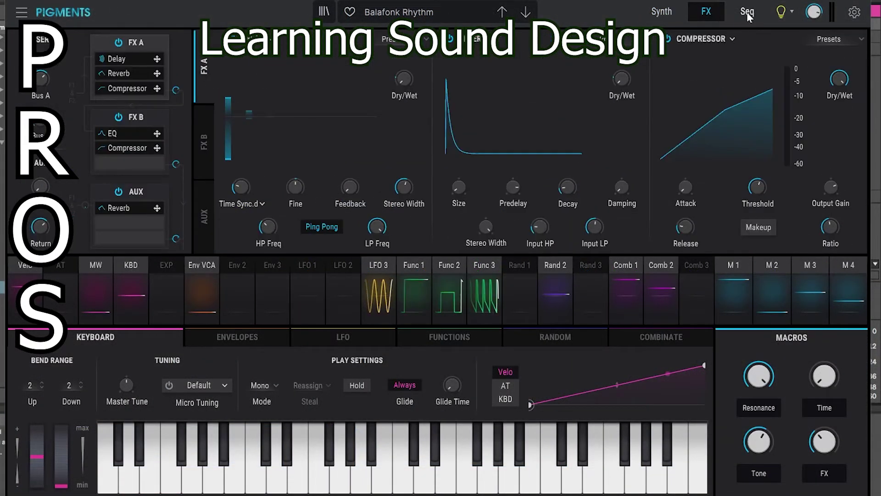
pyautogui.click(747, 12)
pyautogui.click(706, 11)
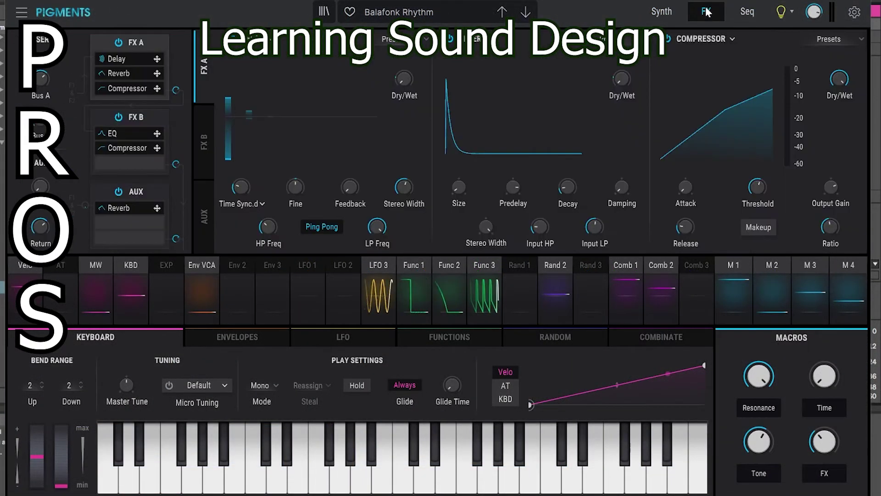
pyautogui.click(670, 13)
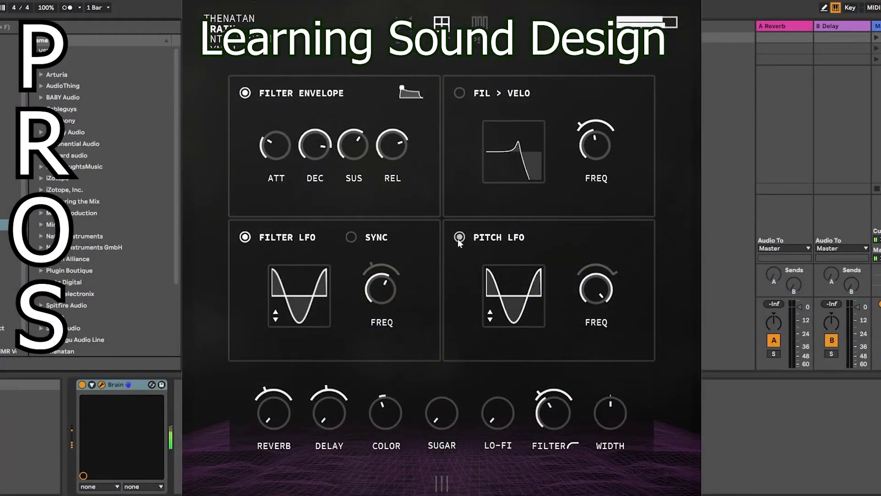
# - Enable the pitch LFO, set the filter LFO to 50 Hz then disable it, and load Musical Water
pyautogui.click(459, 237)
pyautogui.moveTo(381, 288); pyautogui.dragTo(390, 215)
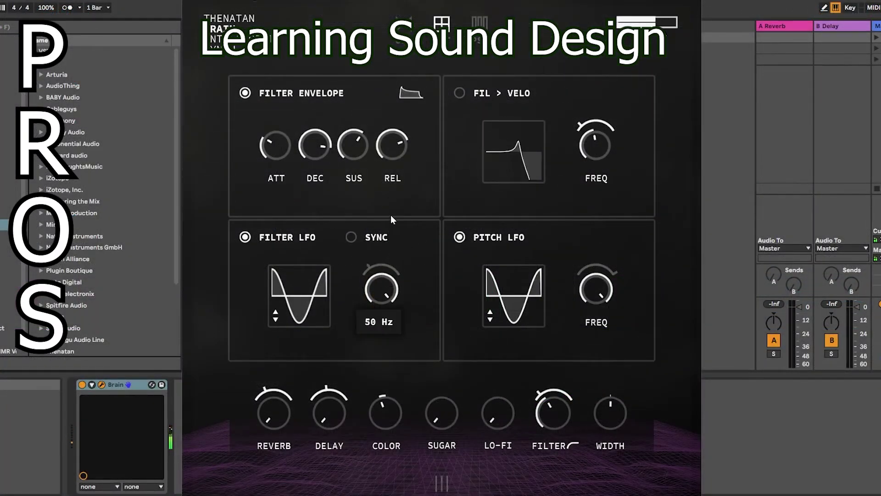
pyautogui.click(246, 237)
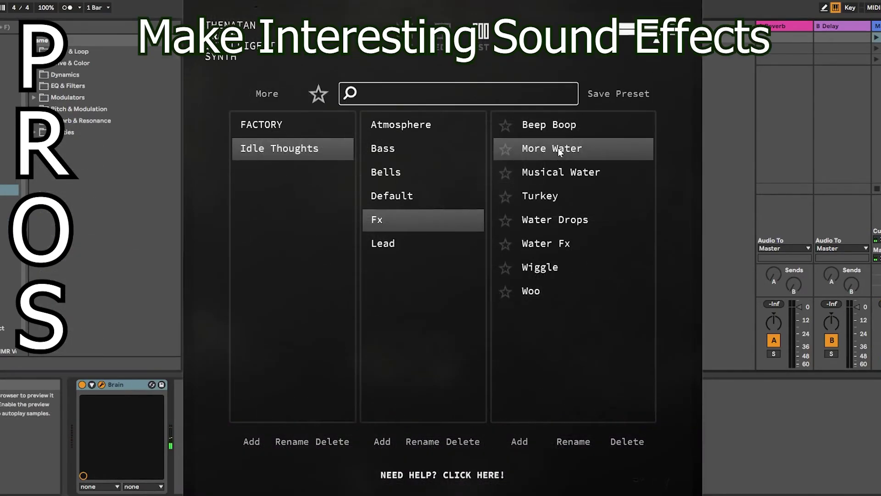
pyautogui.click(571, 172)
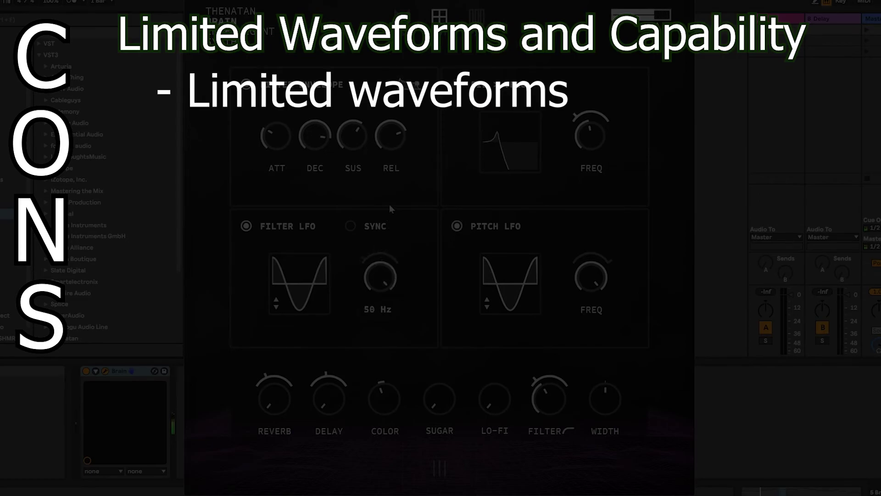
# - Switch off both LFOs, then browse the factory Bells, Drums, Lead and Pads presets
pyautogui.click(266, 227)
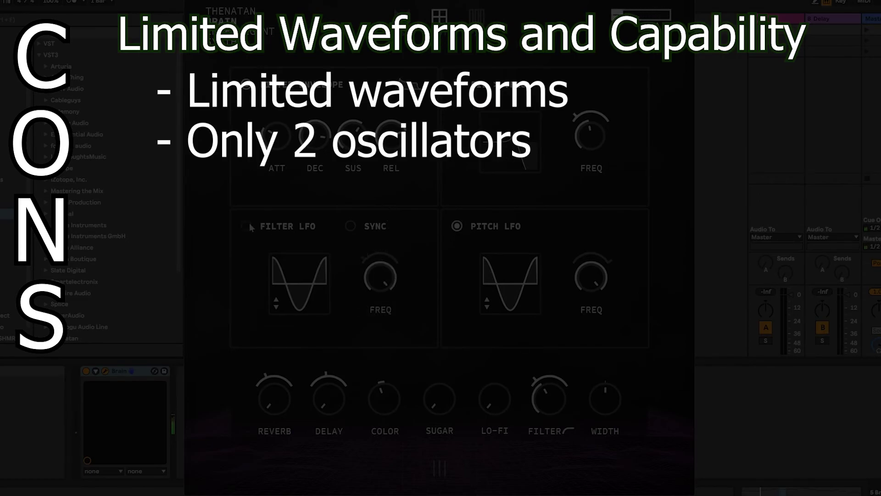
pyautogui.click(458, 224)
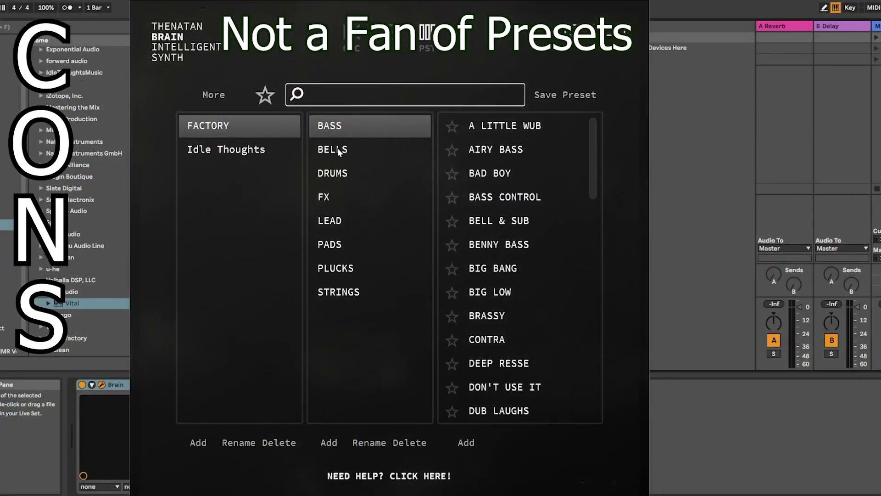
pyautogui.click(337, 148)
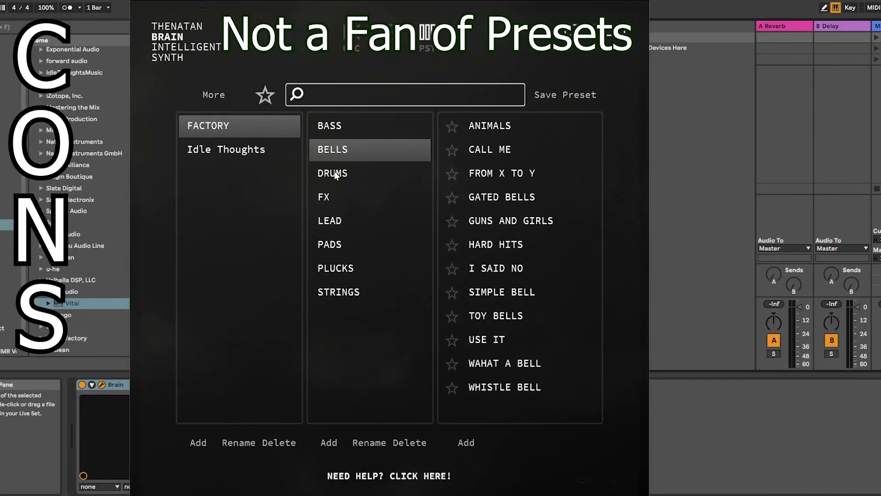
pyautogui.click(337, 173)
pyautogui.click(338, 224)
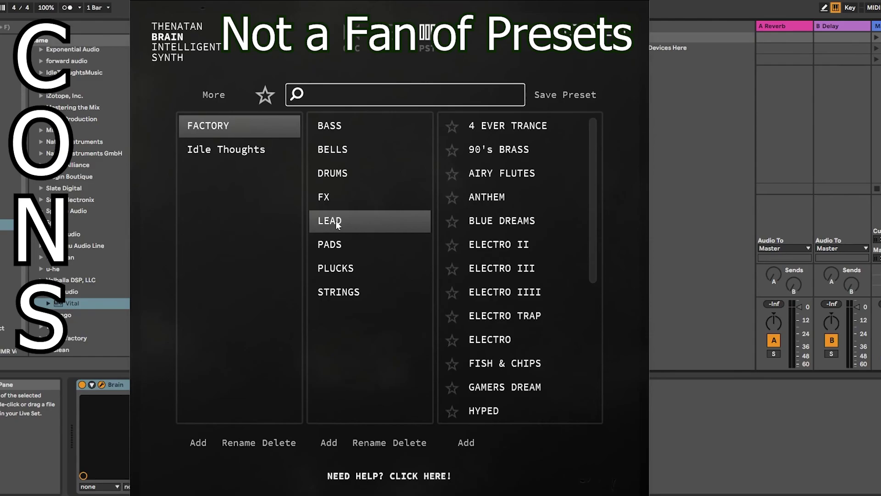
pyautogui.click(333, 246)
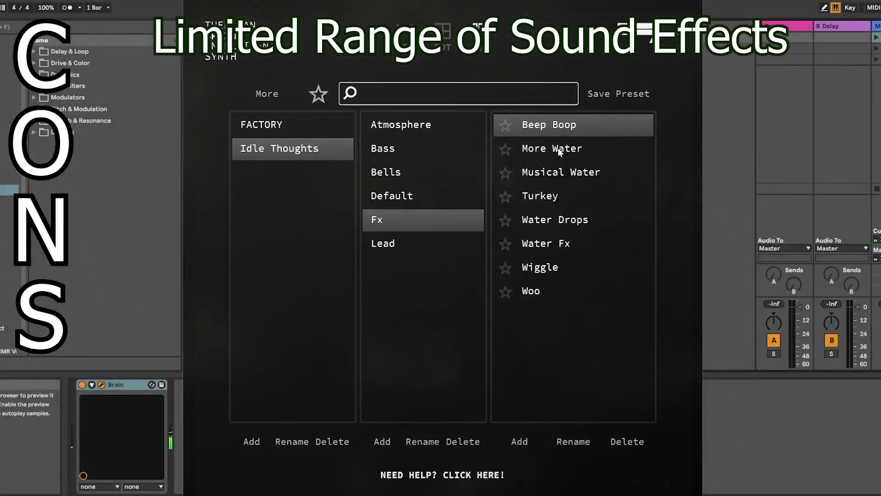
# - Try More Water from Idle Thoughts Fx, then load Musical Water
pyautogui.click(559, 149)
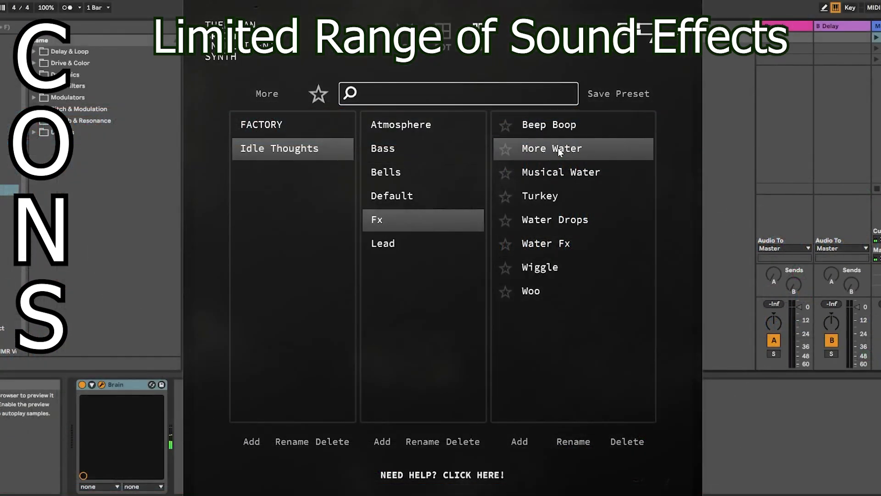
pyautogui.click(571, 171)
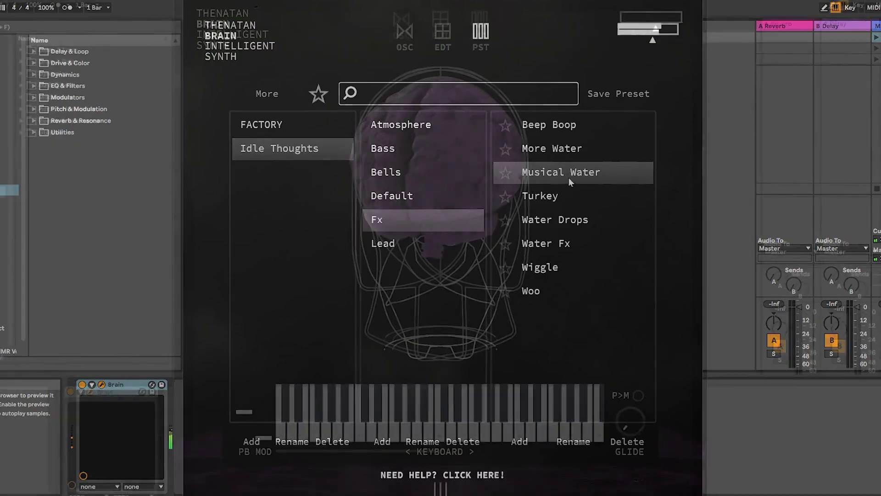